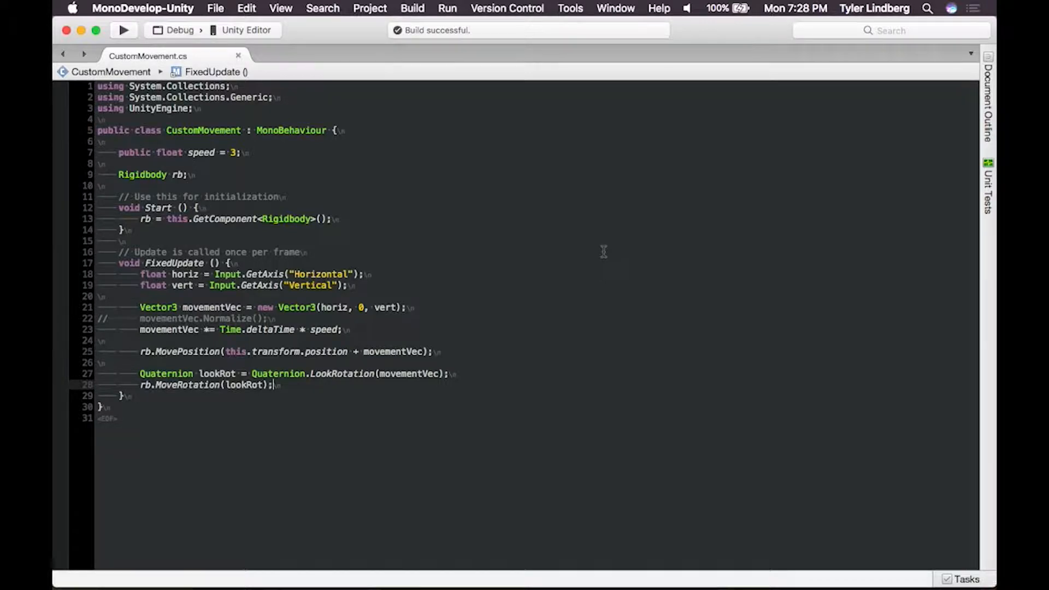
- Switch to Unity and assign the Player object as the Ball target of the Main Camera's Camera Follow script
key(super+Tab)
scroll(168, 190, up, 20)
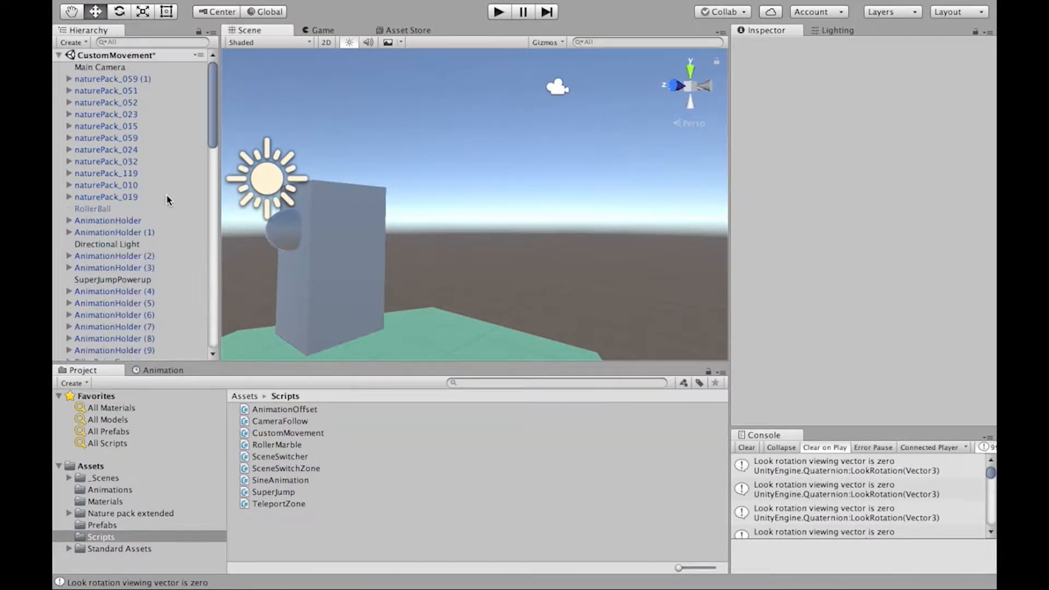
click(124, 70)
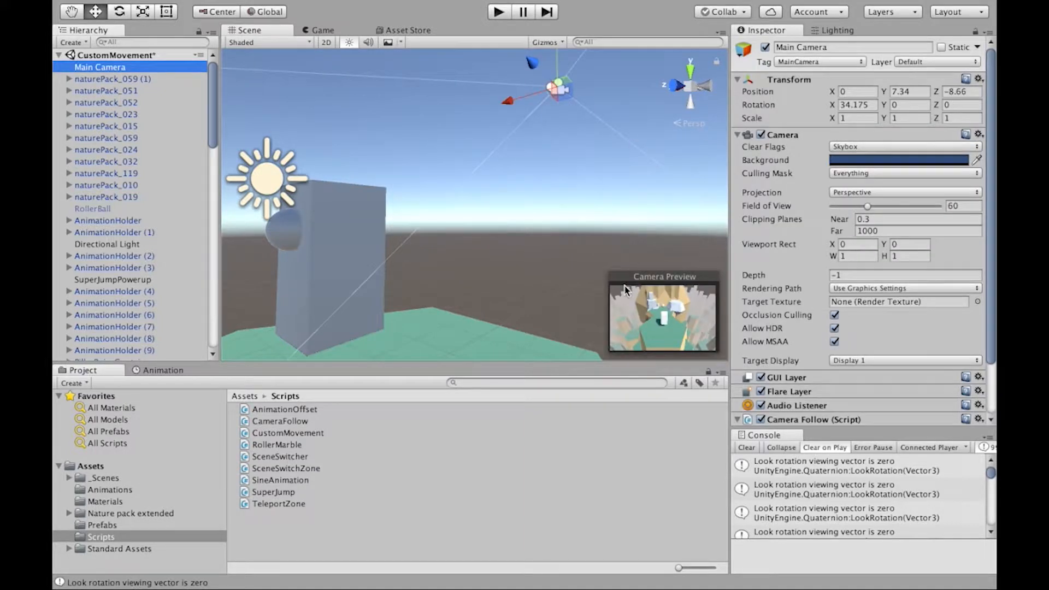
scroll(803, 295, down, 3)
scroll(162, 326, down, 20)
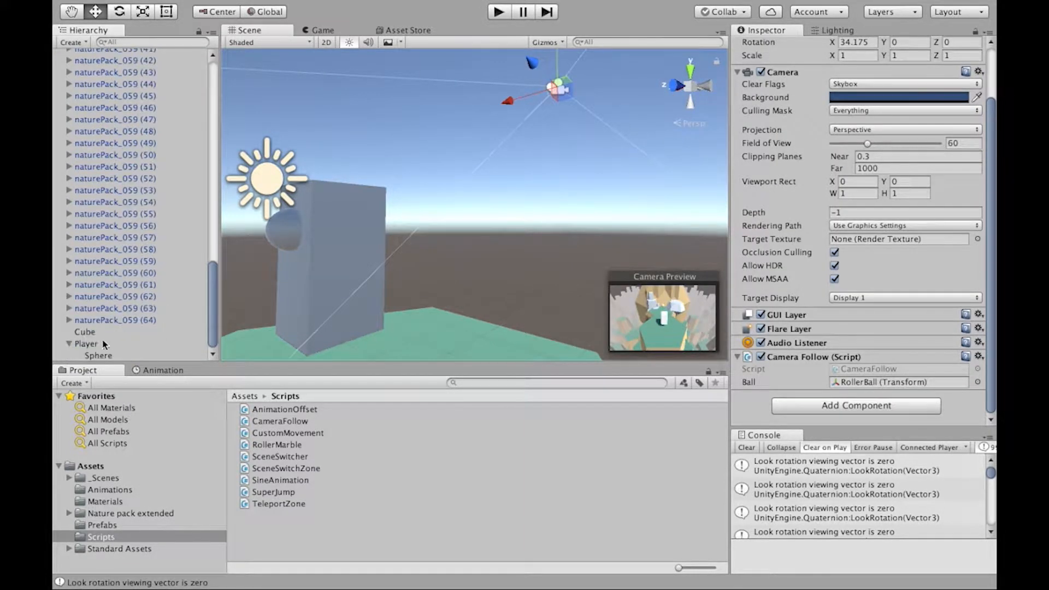
click(70, 344)
drag(86, 355, 870, 383)
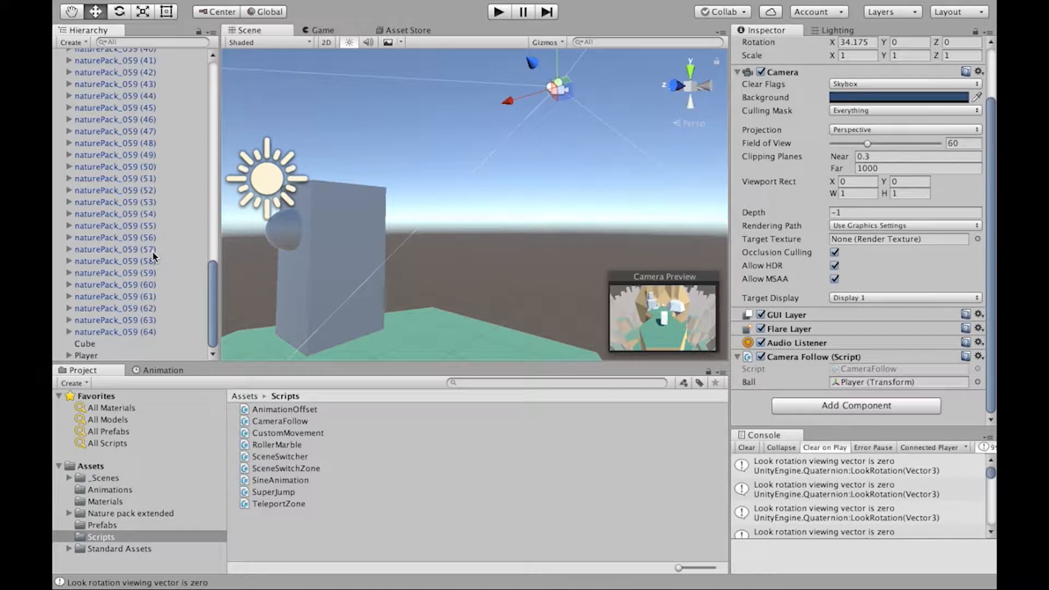
- Set the tag of the Player object to Player
scroll(153, 256, up, 15)
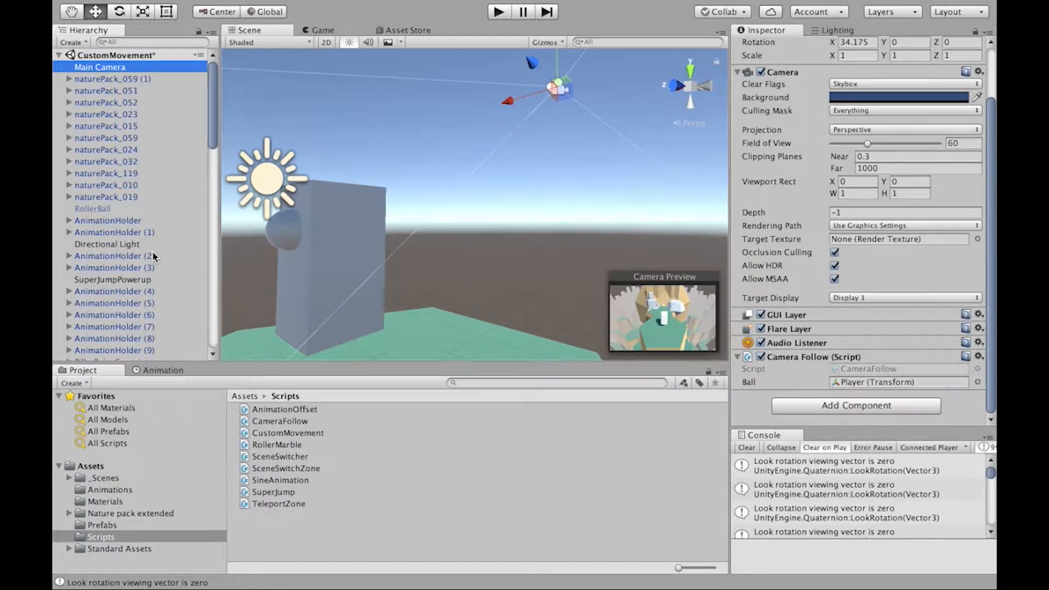
scroll(141, 126, down, 15)
click(96, 355)
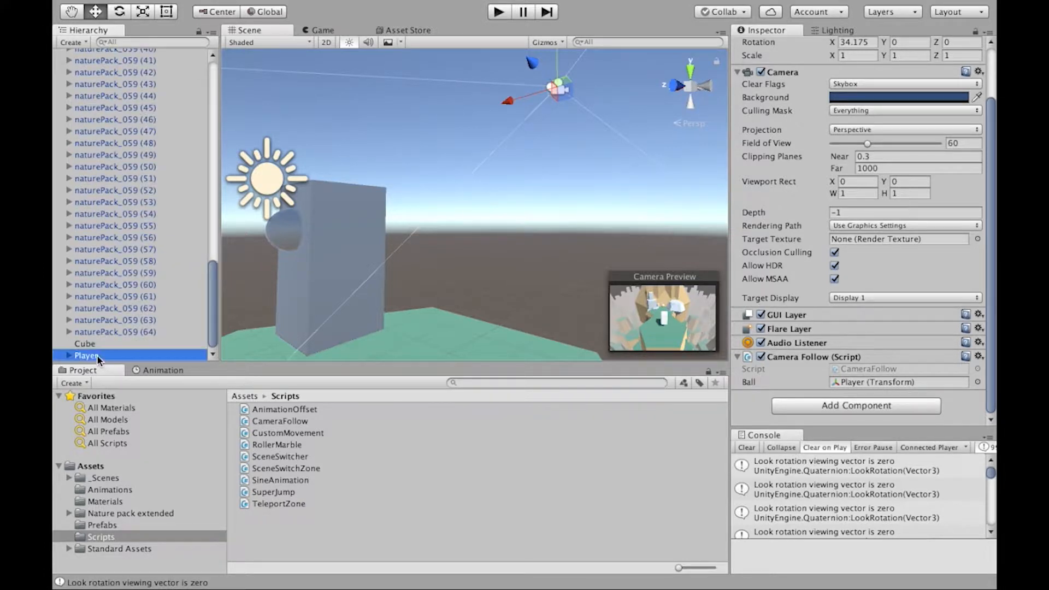
scroll(852, 164, up, 3)
click(799, 62)
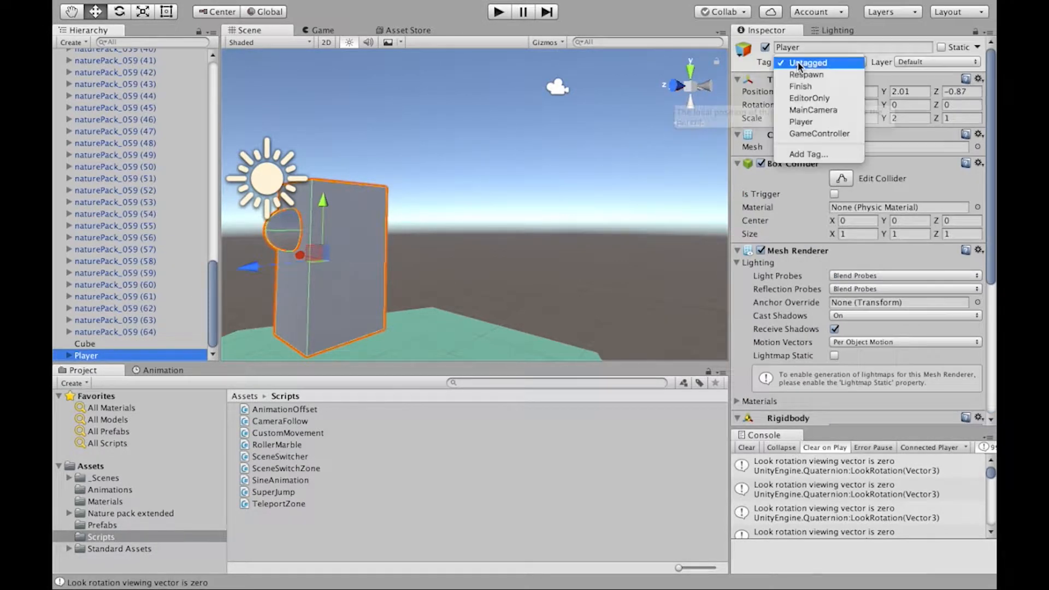
click(810, 122)
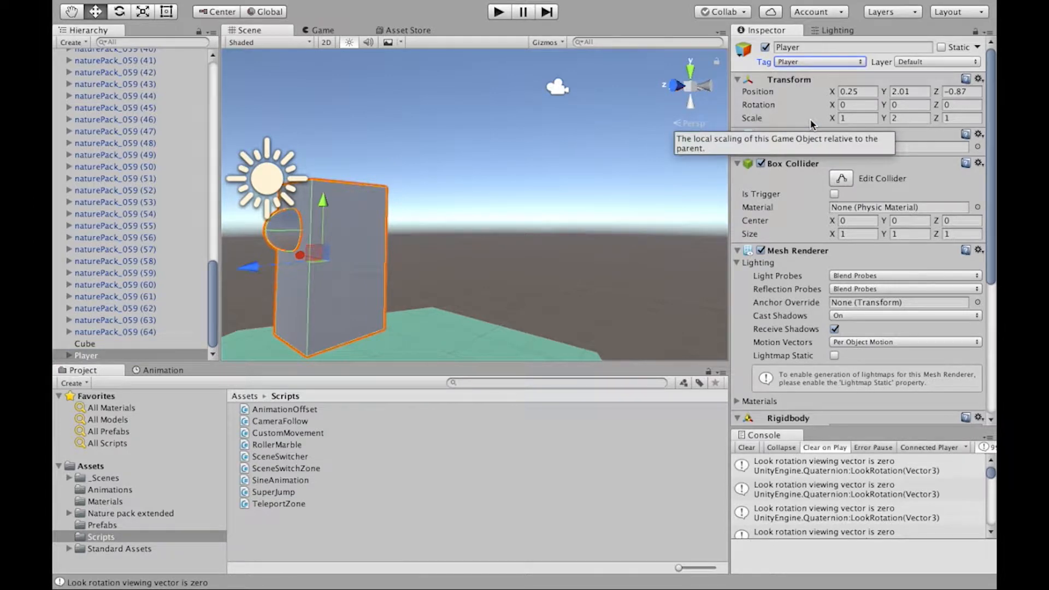
- Play-test the scene by moving the player block forward, then stop and view the block from another angle
key(super+p)
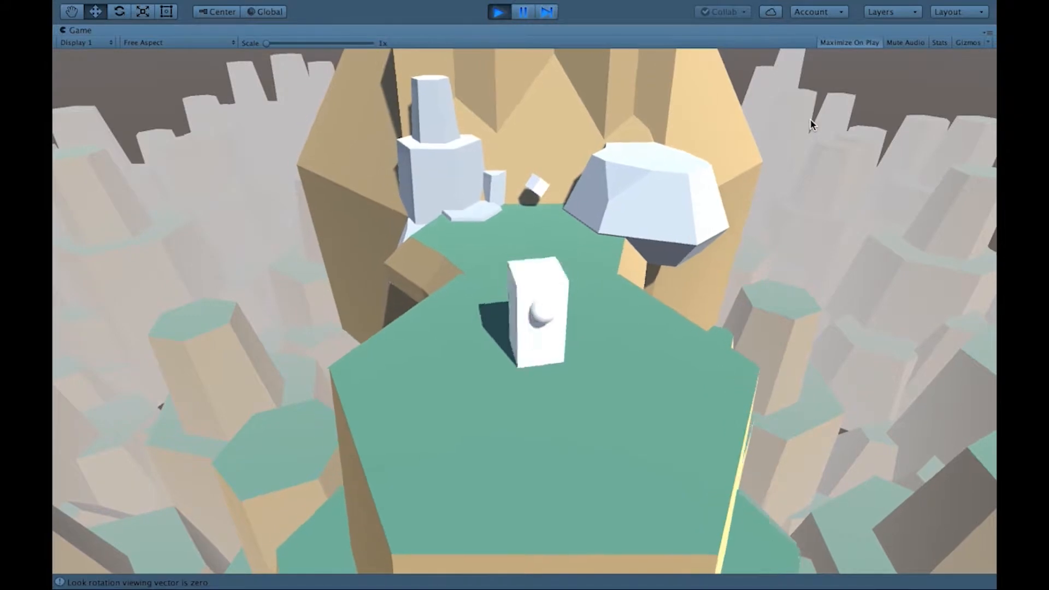
key(w)
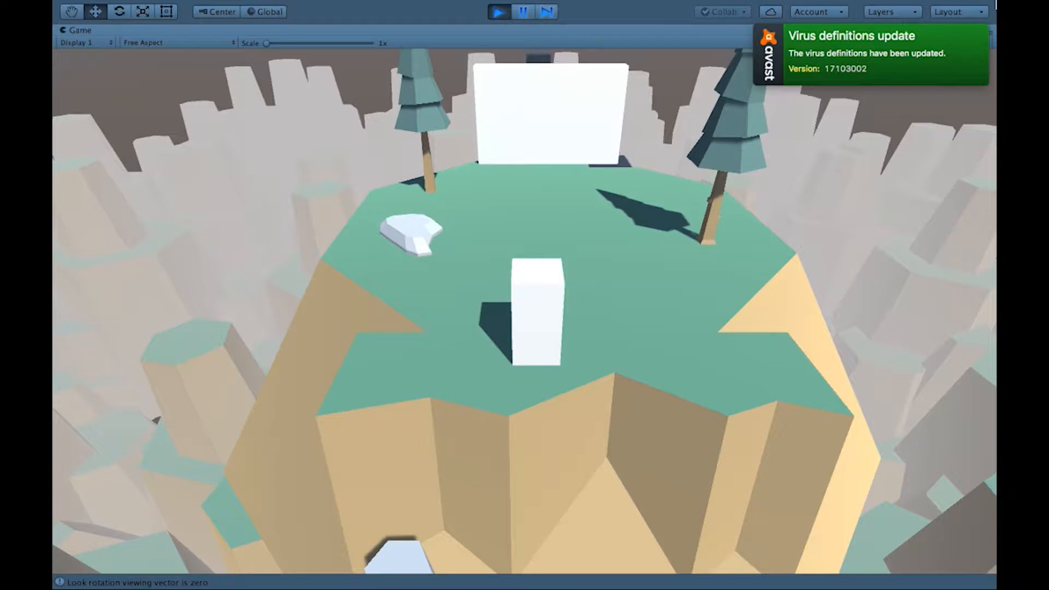
mouse_move(986, 17)
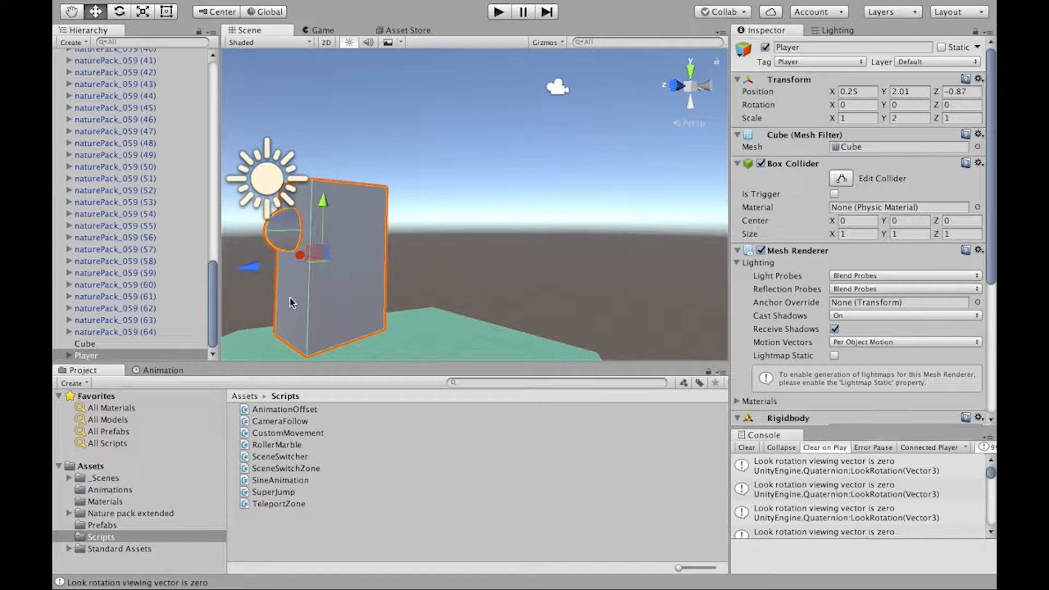
alt+drag(398, 290, 235, 260)
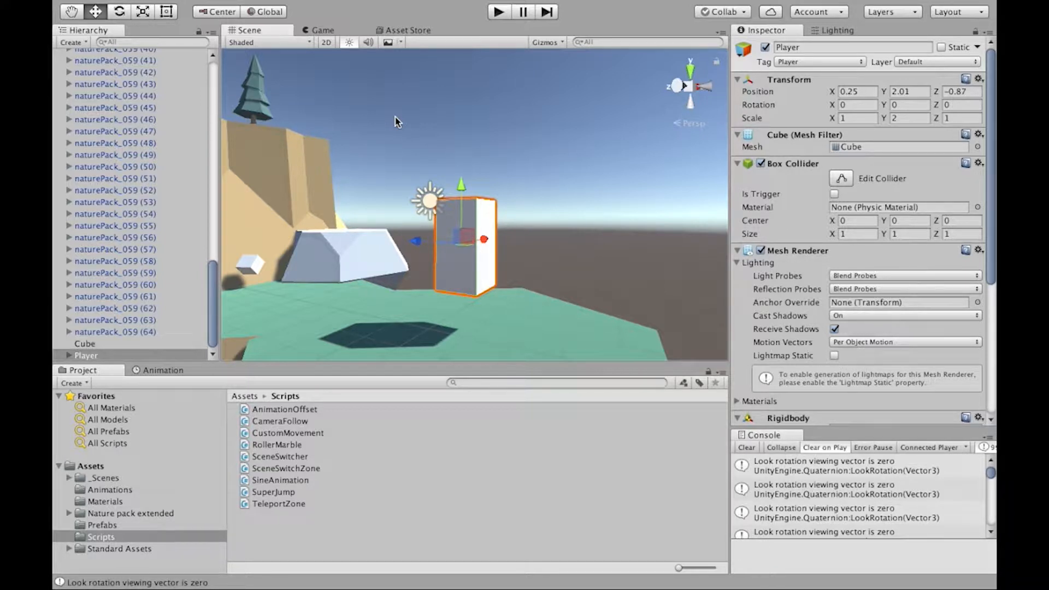
- Search the Asset Store for "rpg character animation pack"
click(410, 32)
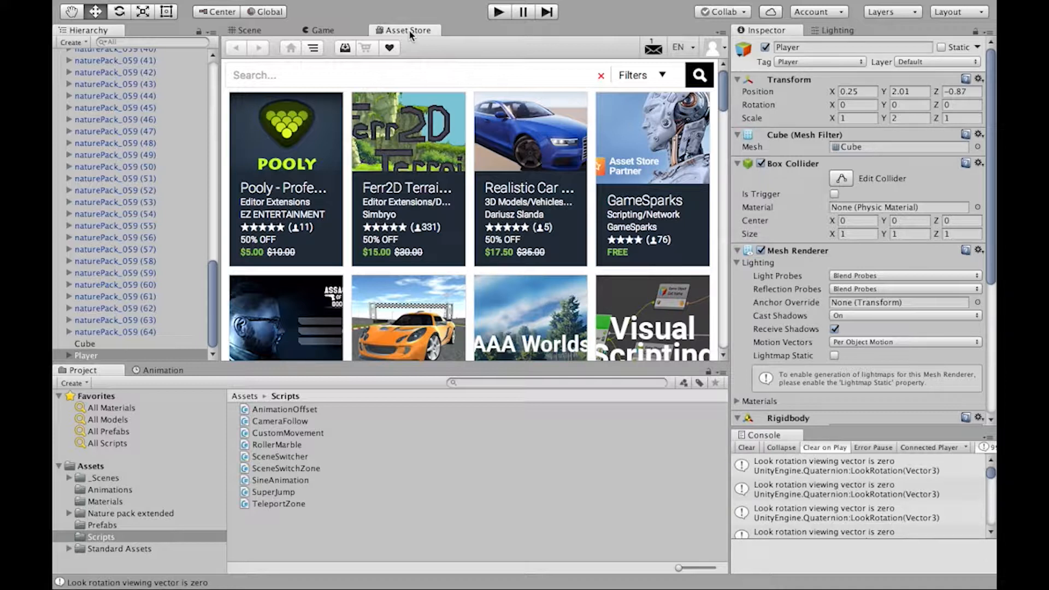
key(r)
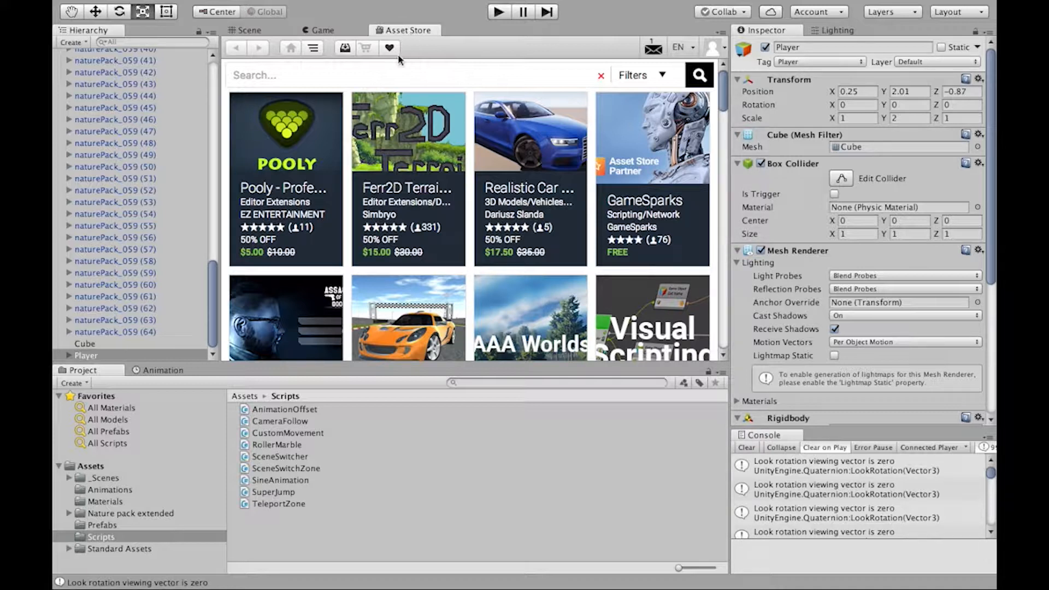
click(389, 71)
text(rpg character animation pack)
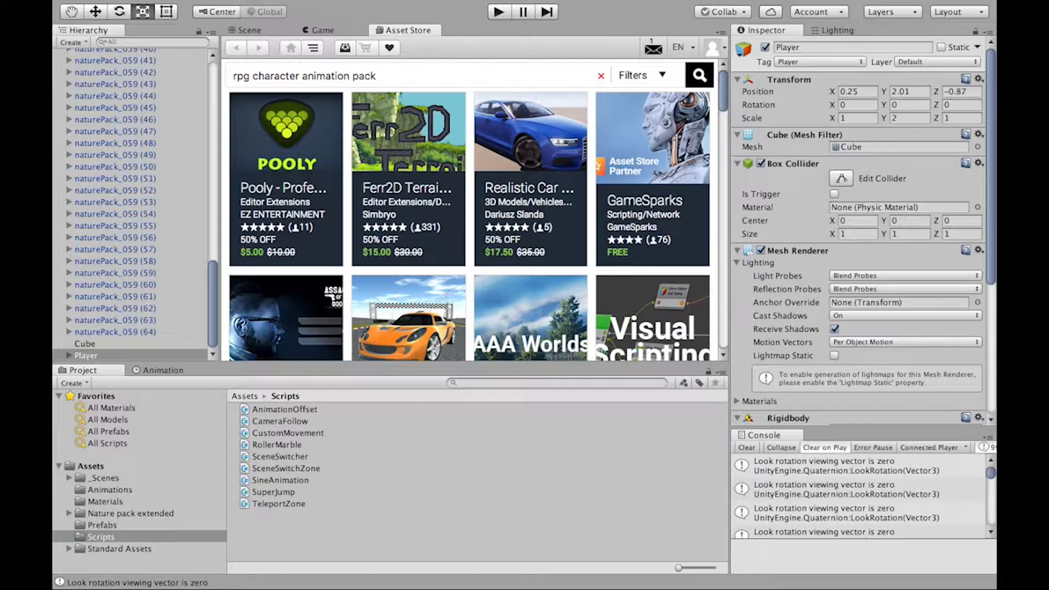
key(Return)
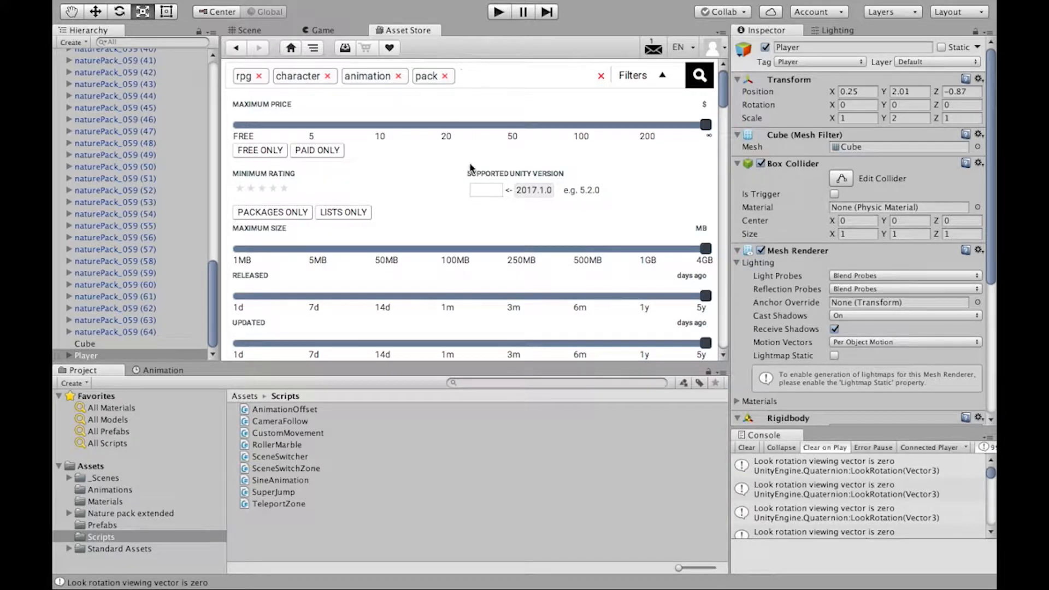
scroll(469, 168, down, 5)
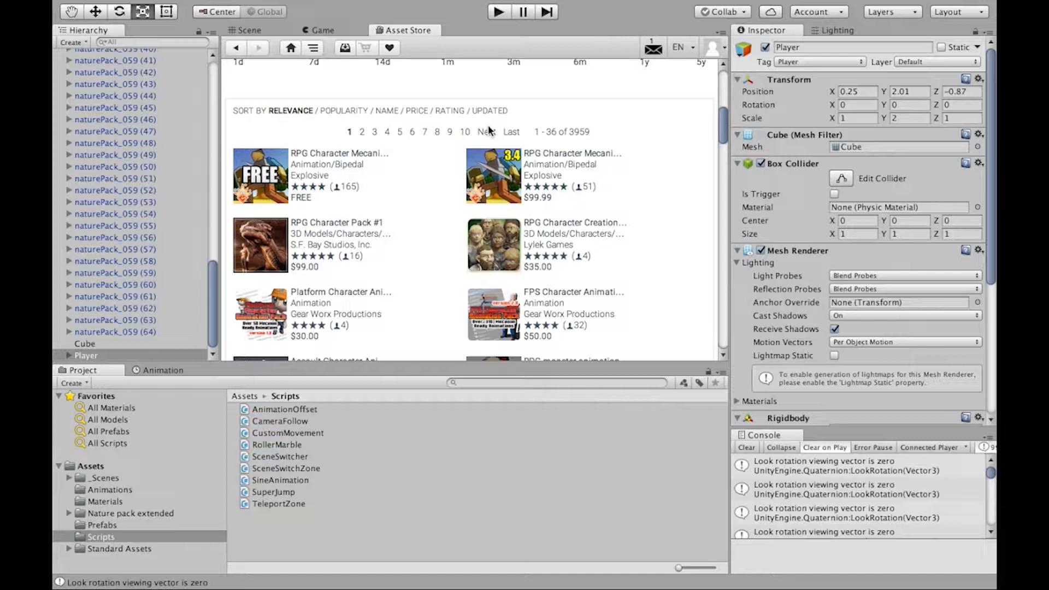
- Import all of RPG Character Mecanim Animation Pack FREE, accept the API update, and return to the Scene view
click(377, 155)
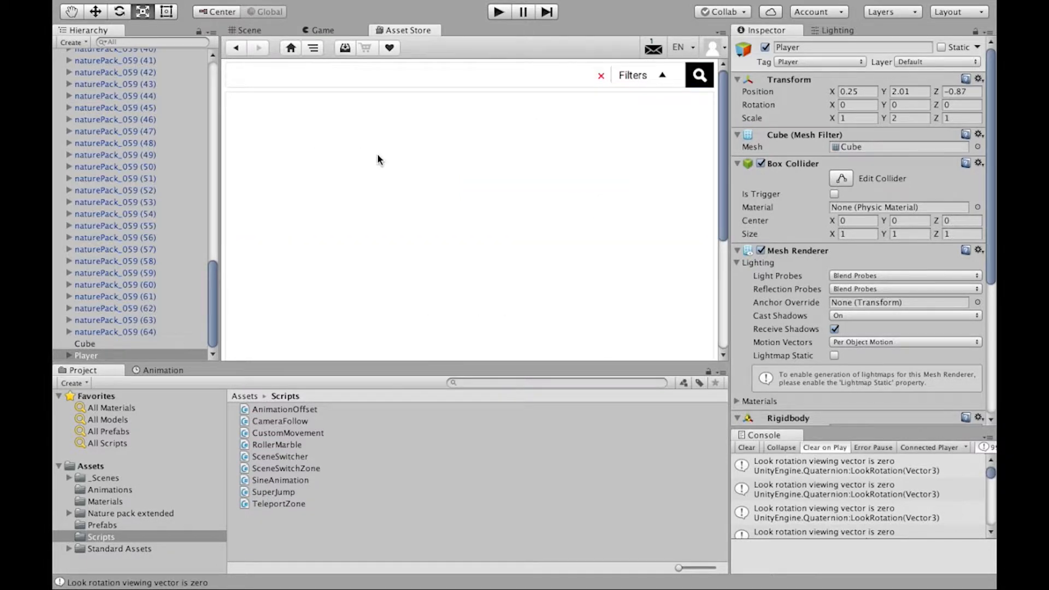
scroll(394, 235, down, 7)
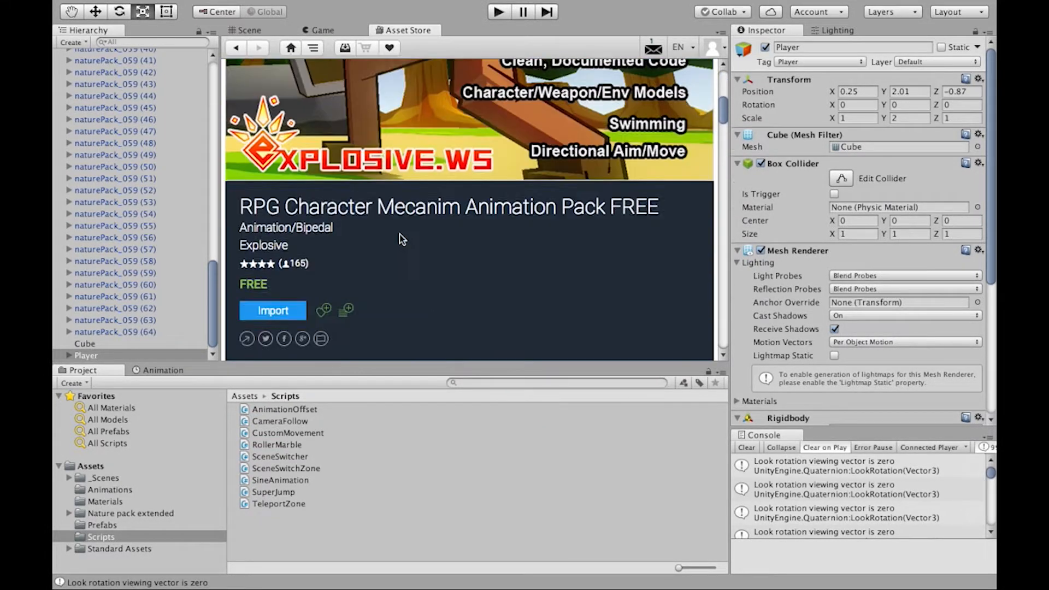
click(267, 253)
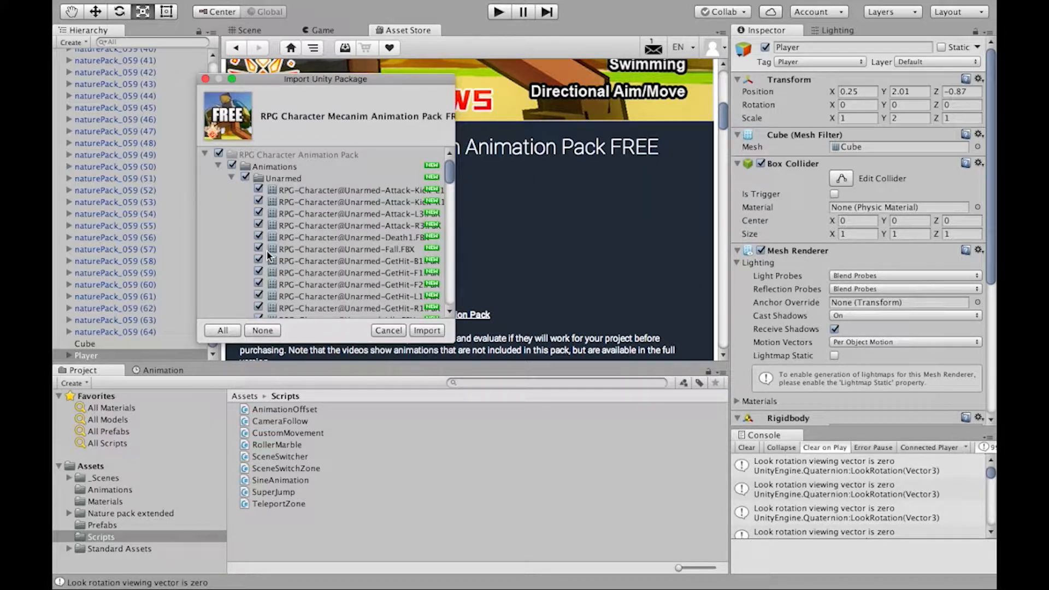
click(421, 331)
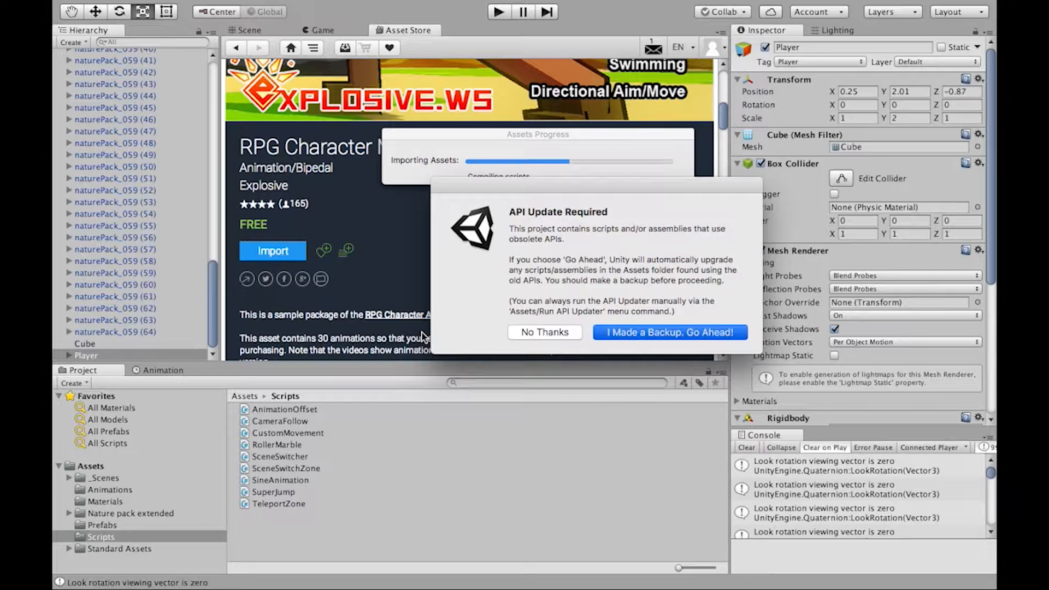
key(Return)
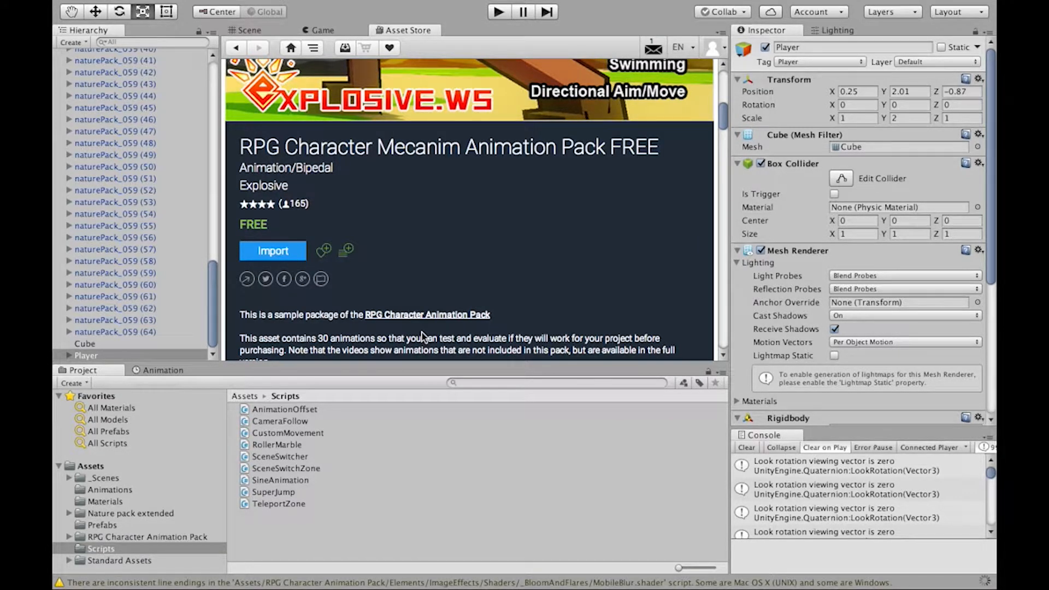
click(257, 31)
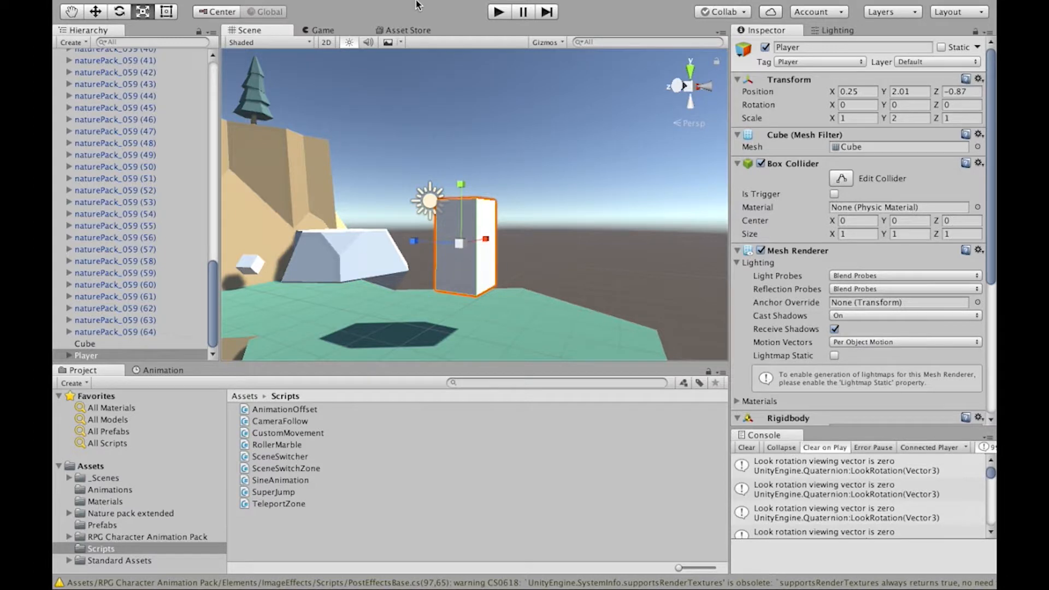
click(474, 8)
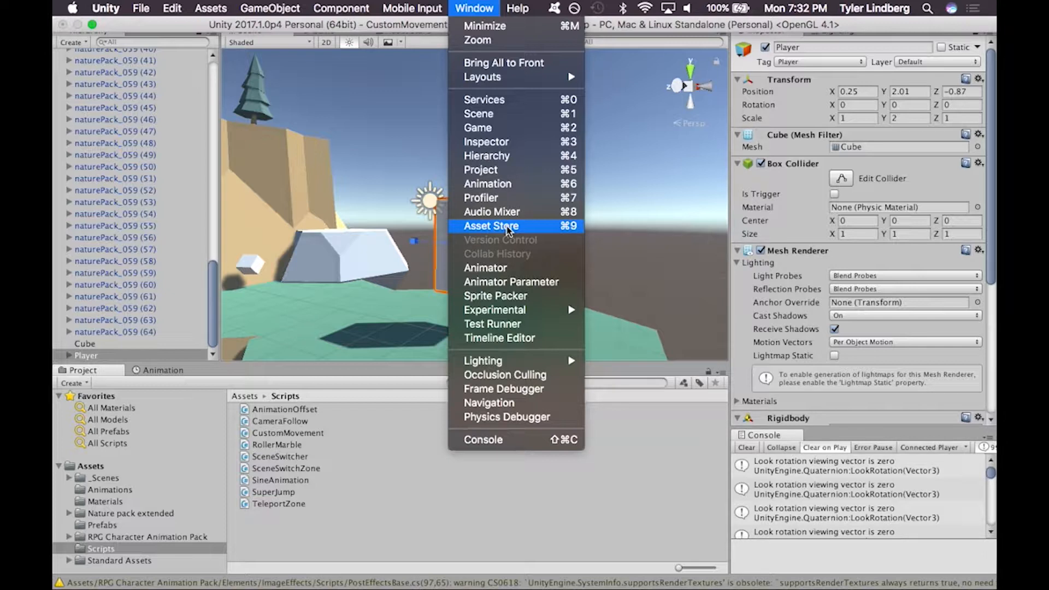
click(666, 20)
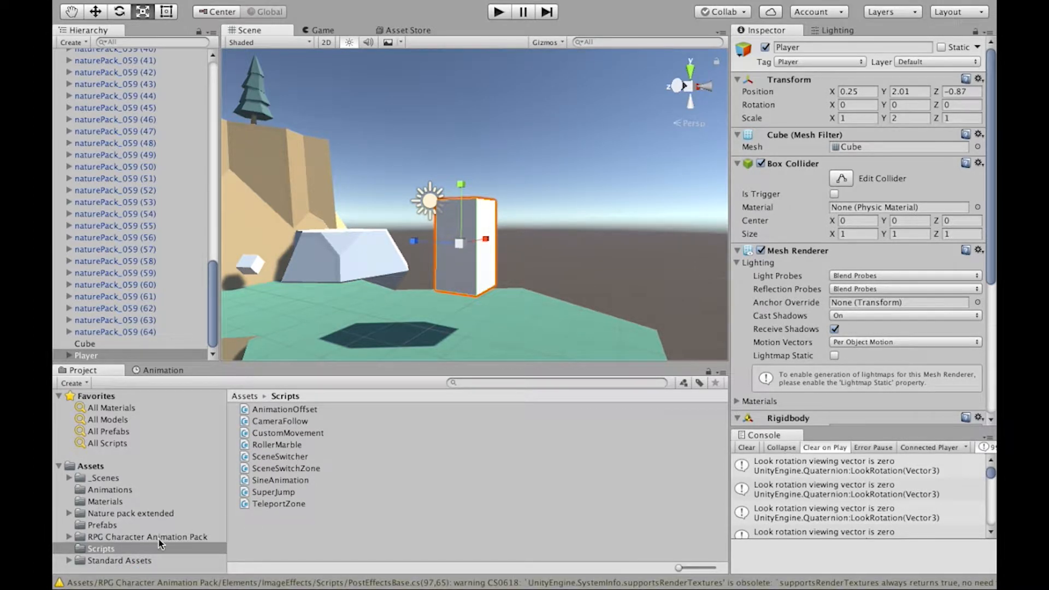
- Place the RPG-Character prefab from the RPG Character Animation Pack's Prefabs folder on the green ground beside the player block
click(129, 536)
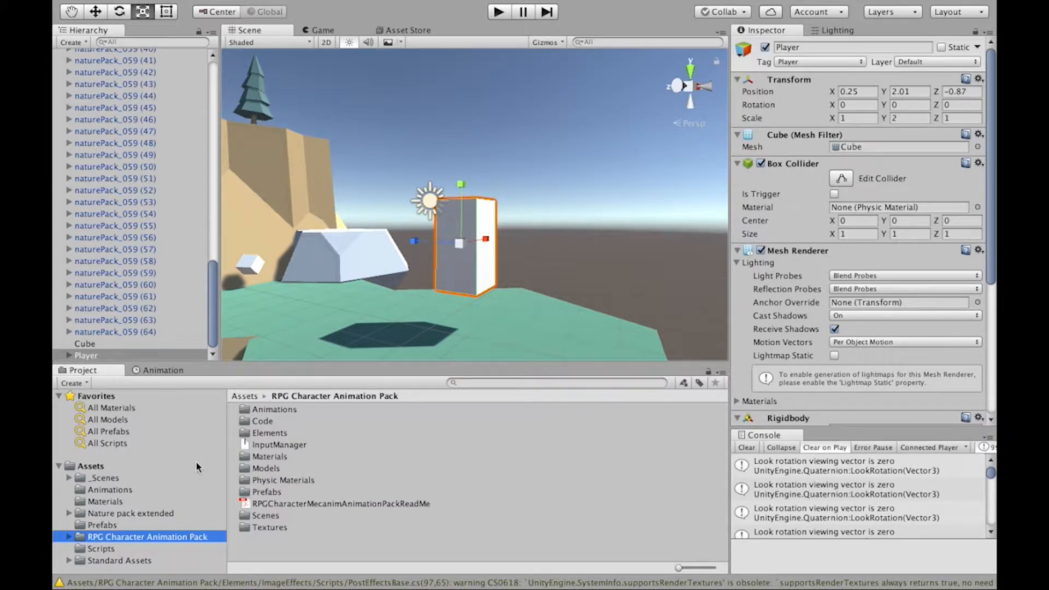
double_click(257, 493)
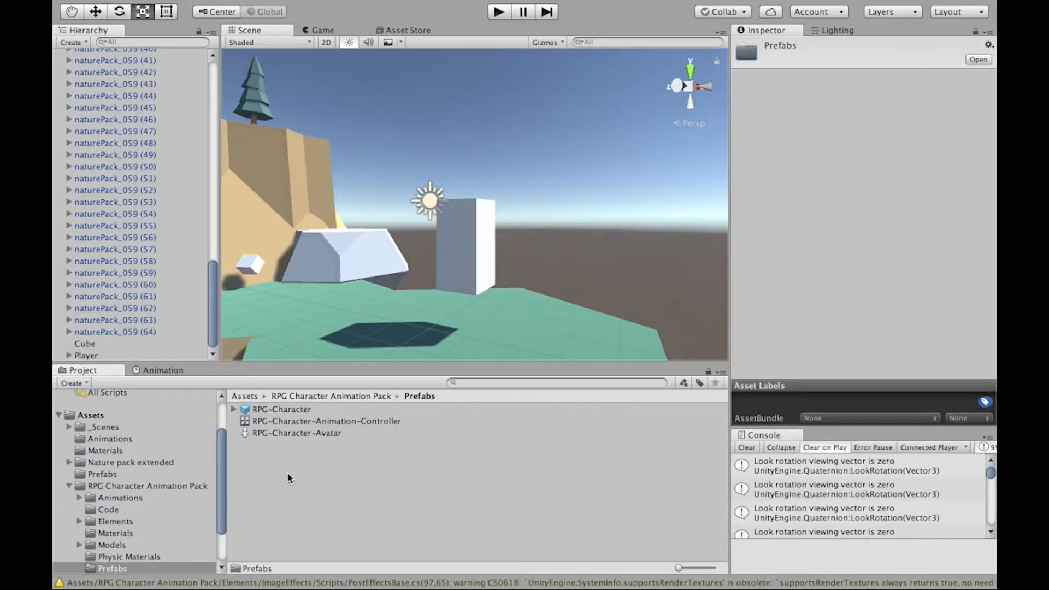
click(287, 410)
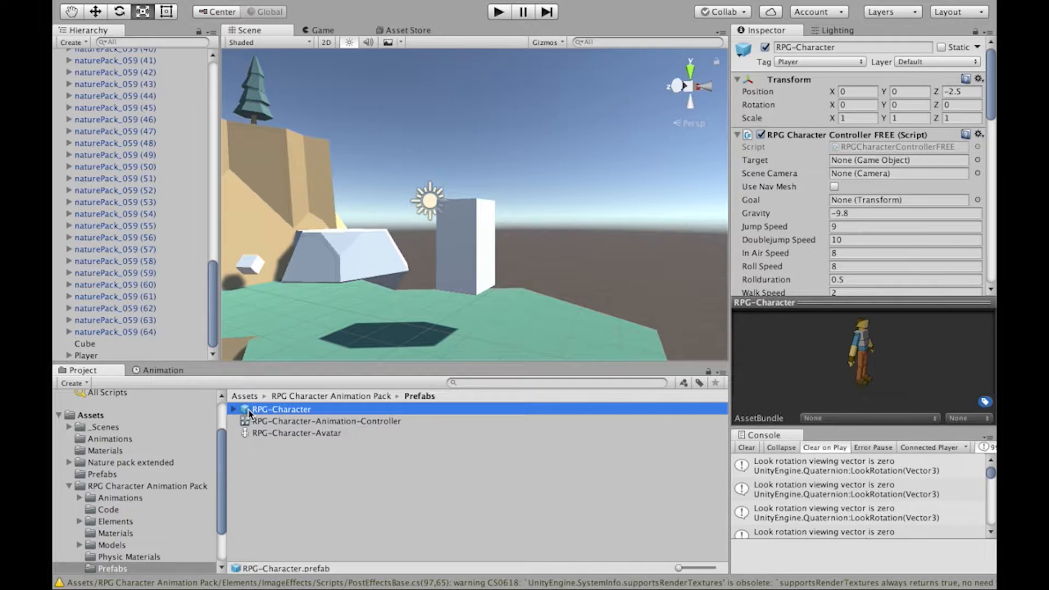
drag(248, 411, 332, 345)
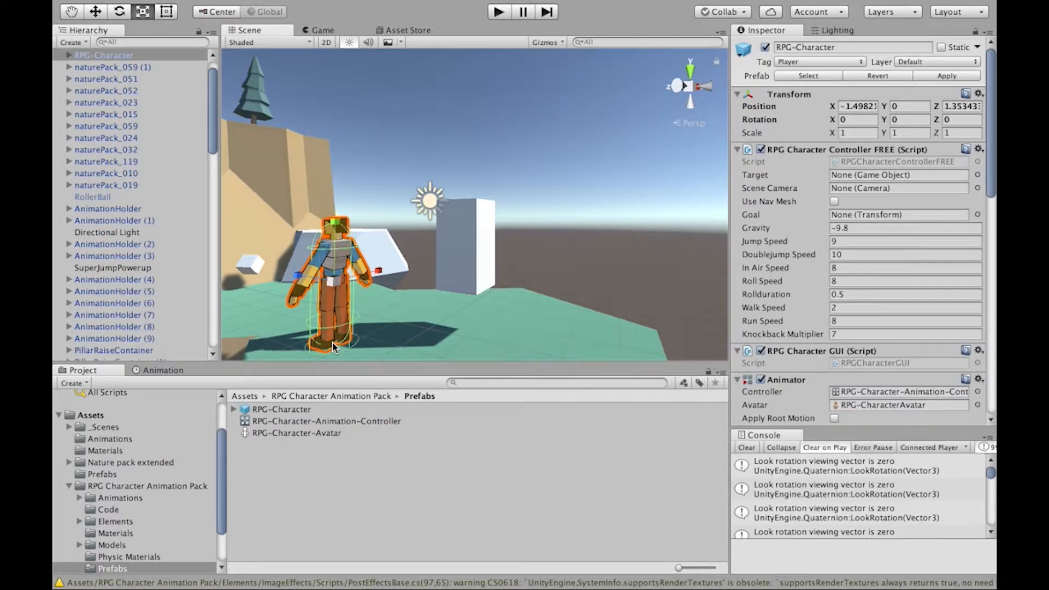
- Run the game and test the character's Roll Forward, Roll Backward, Roll Left, Attack R and Left Kick animations
key(super+p)
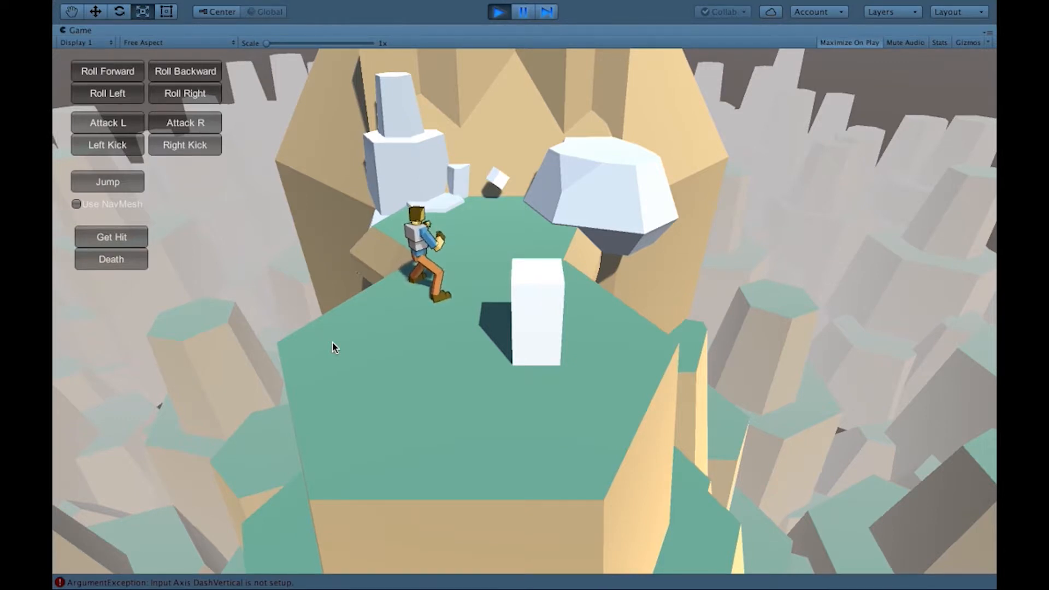
click(124, 73)
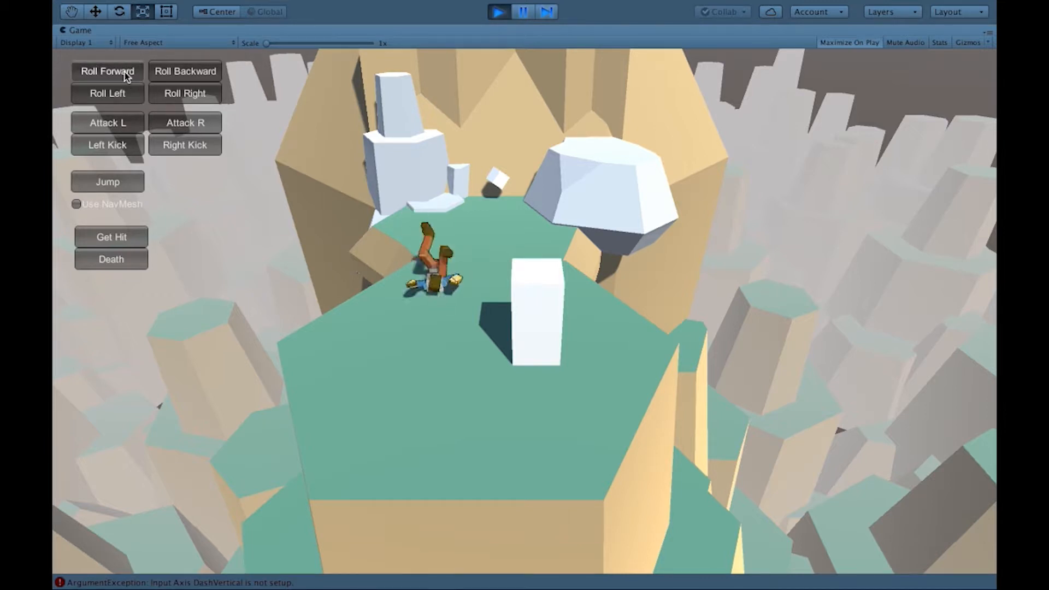
click(178, 77)
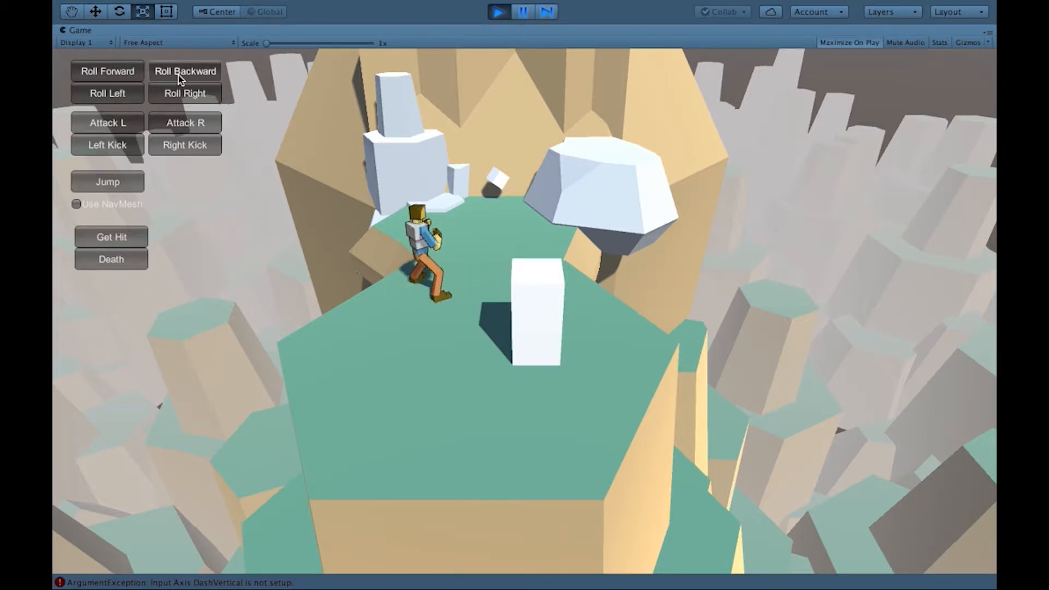
click(136, 93)
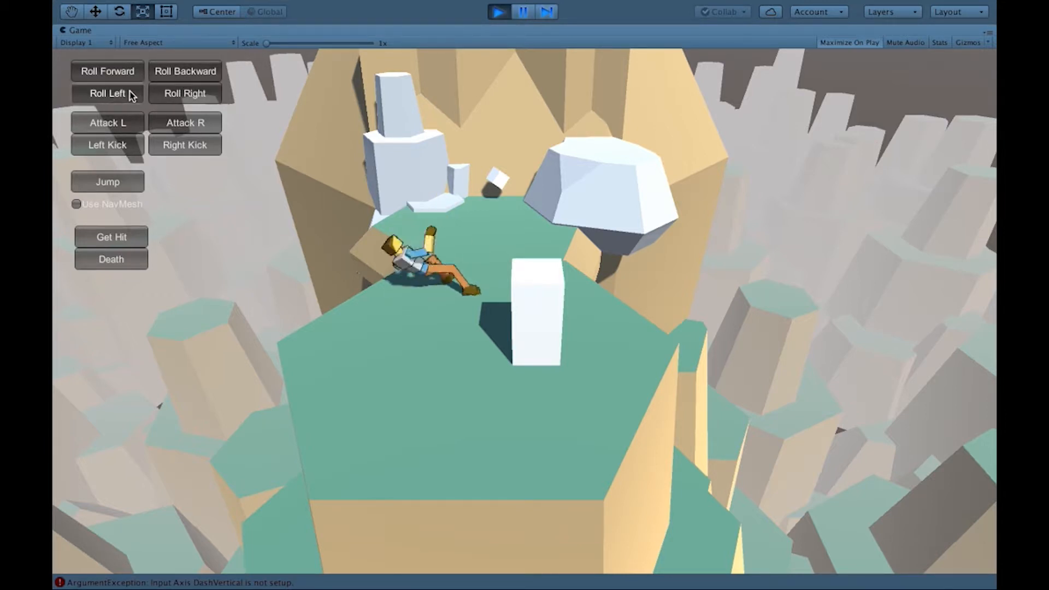
click(183, 121)
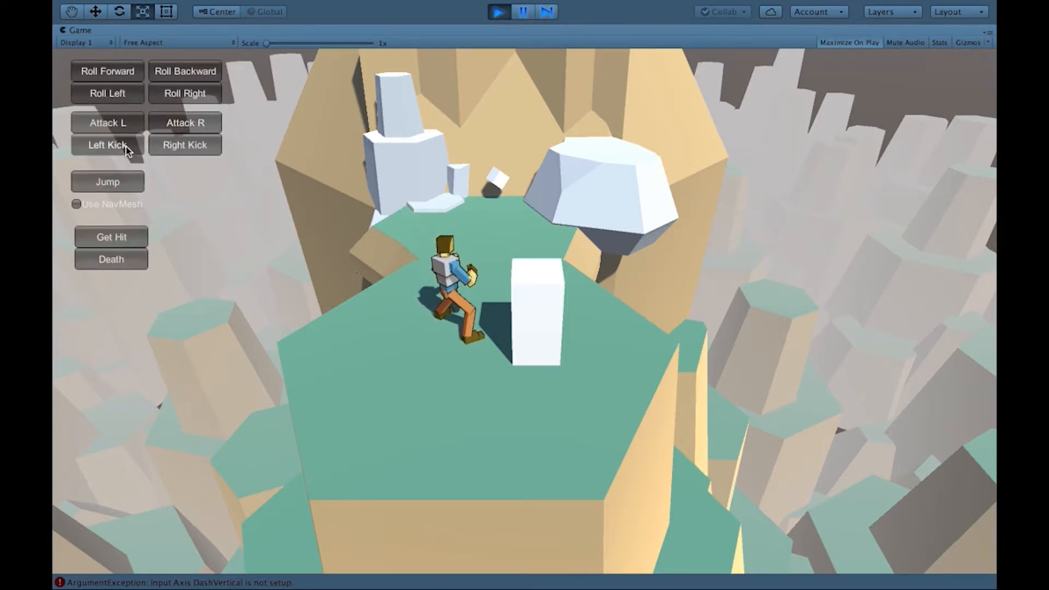
click(126, 148)
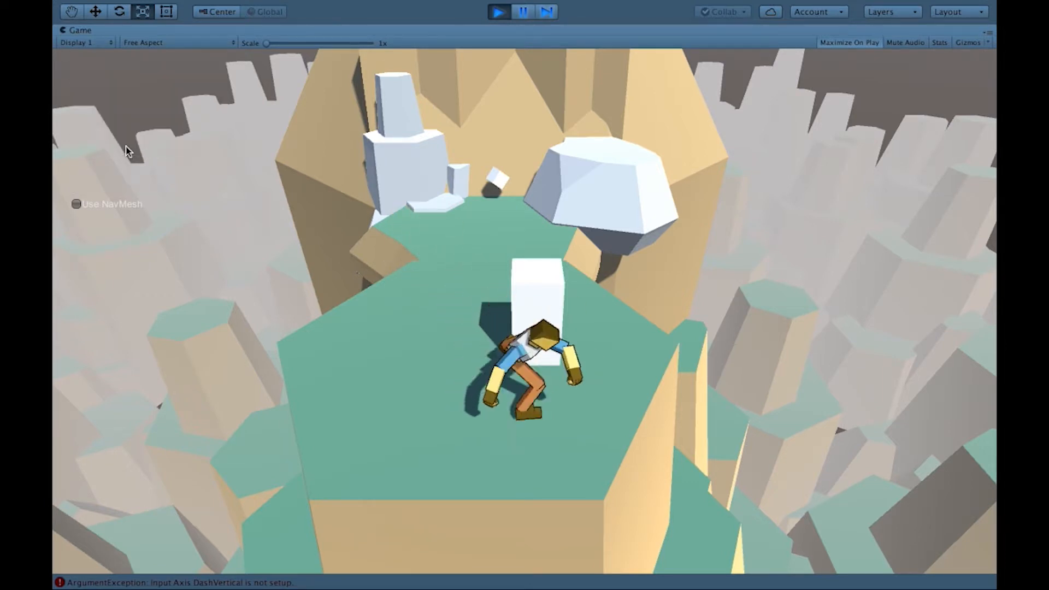
- Test the character's Right Kick, Jump, Left Kick, Attack R, Get Hit and Death animations in the running game, and stop the game
click(173, 145)
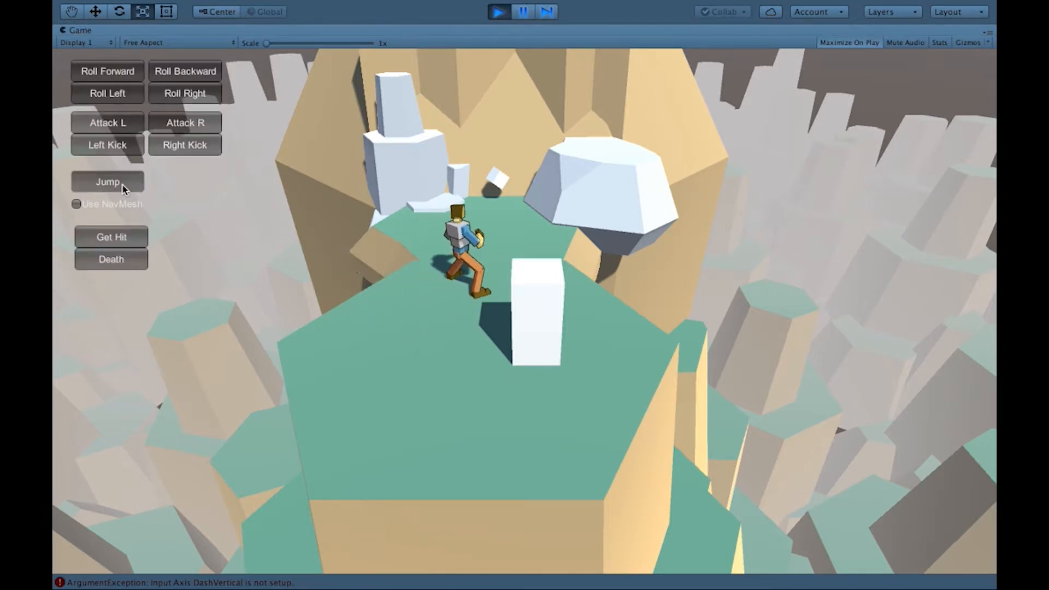
click(122, 184)
click(126, 147)
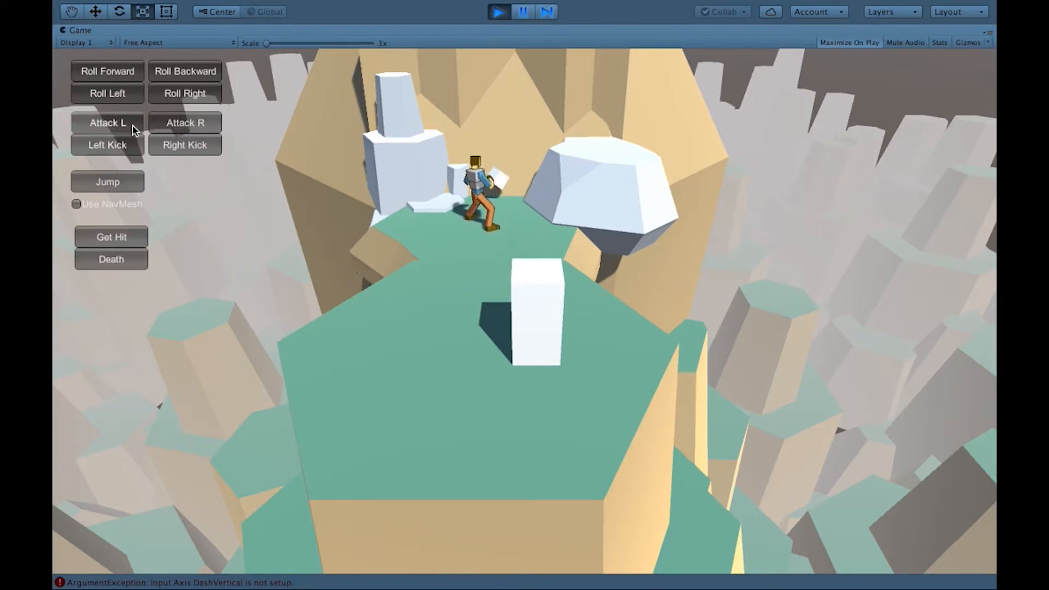
click(185, 126)
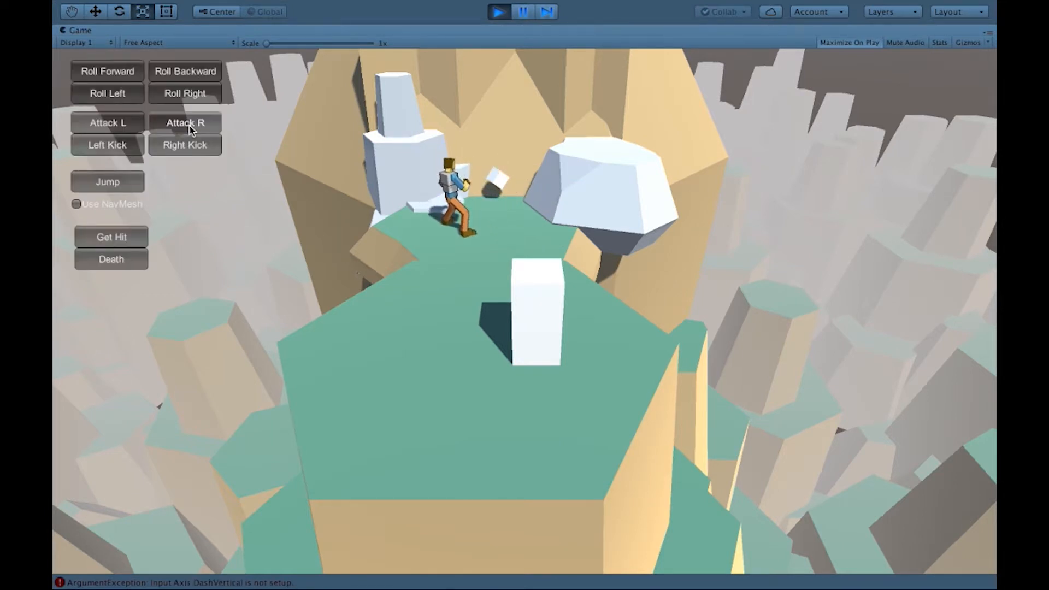
click(129, 234)
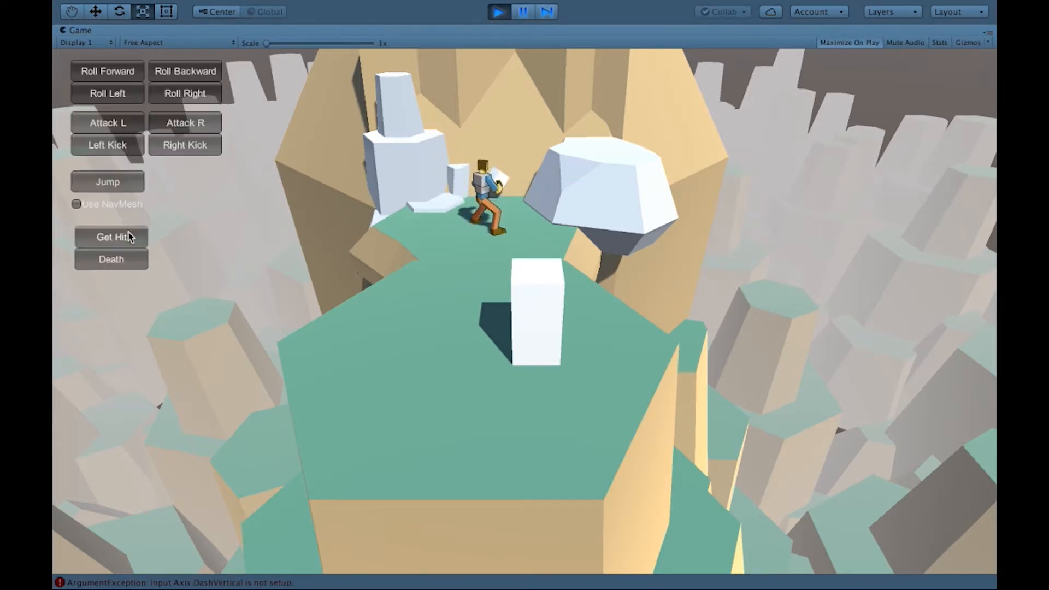
click(117, 261)
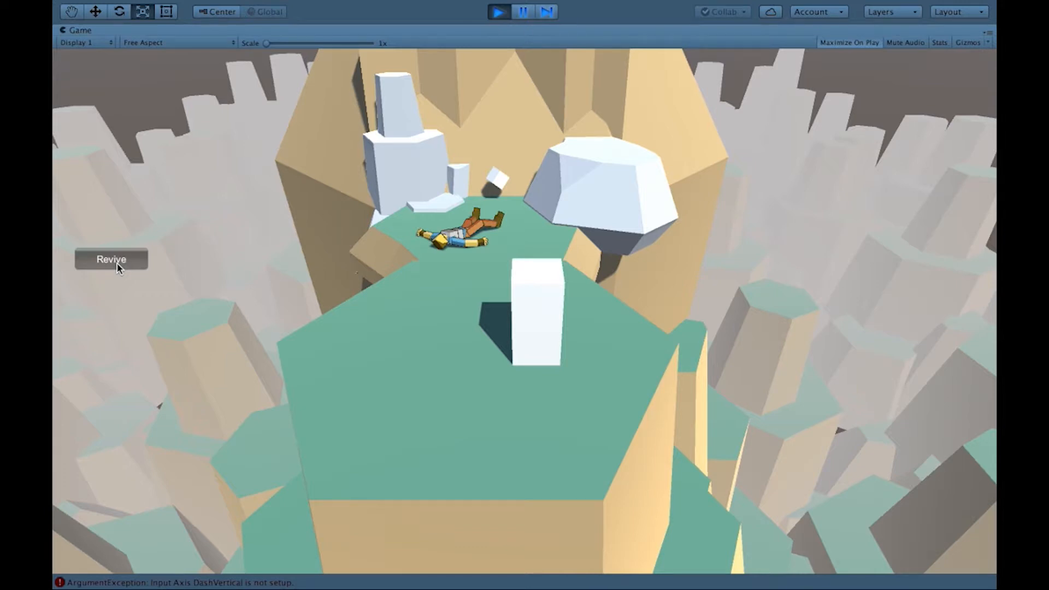
key(ctrl+p)
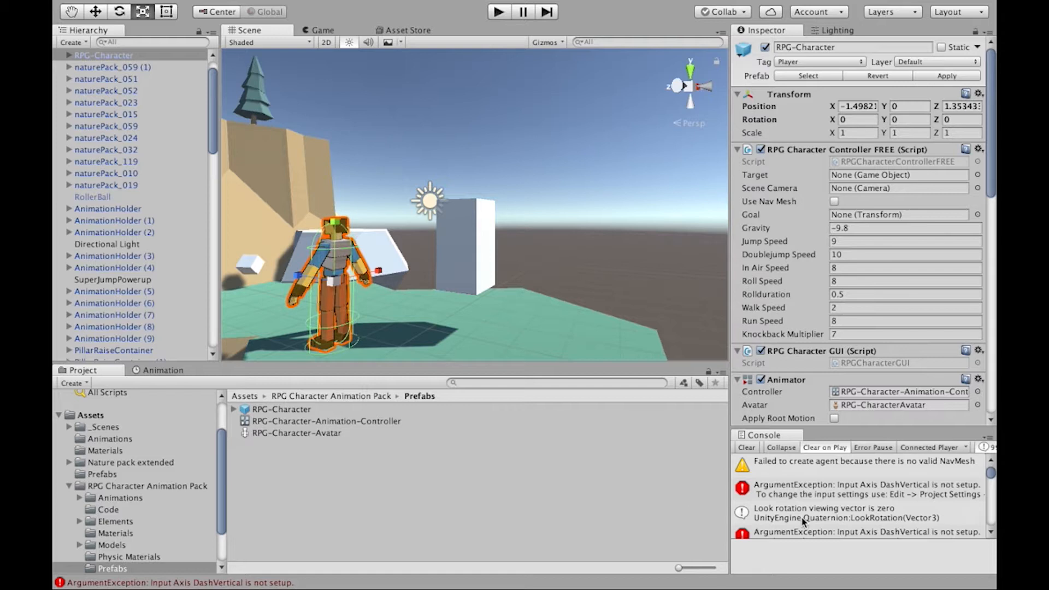
- Examine the console's input axis errors and look rotation messages from the test run
scroll(802, 522, down, 10)
scroll(802, 522, down, 5)
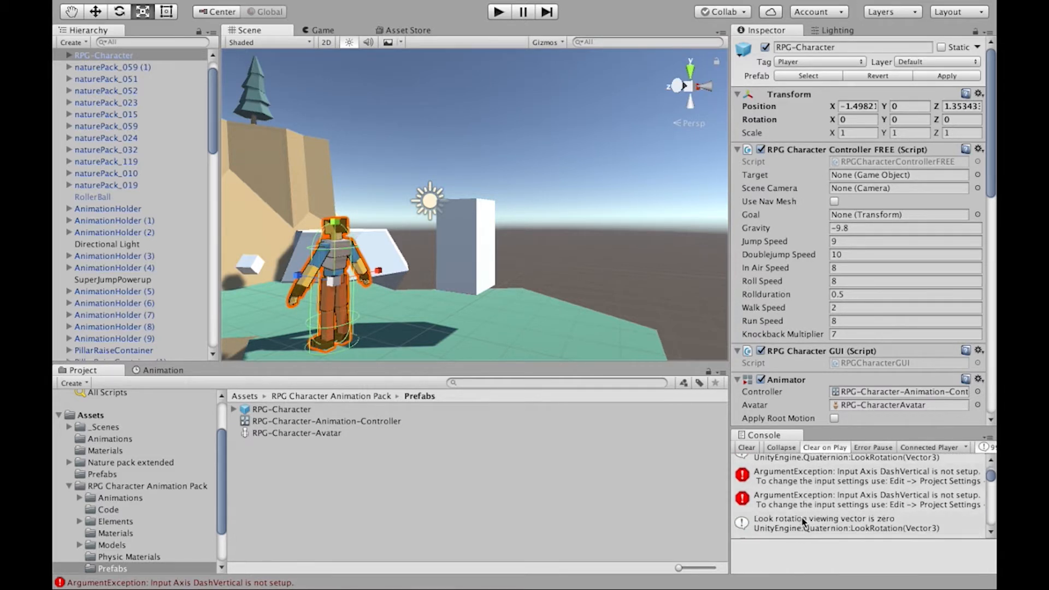
click(797, 495)
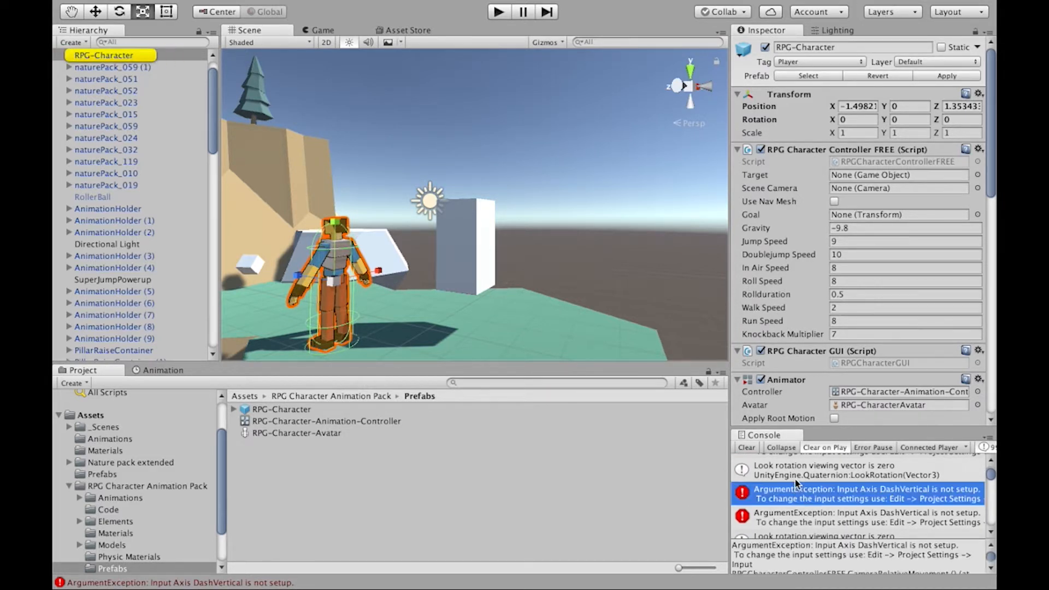
click(795, 479)
scroll(808, 476, up, 1)
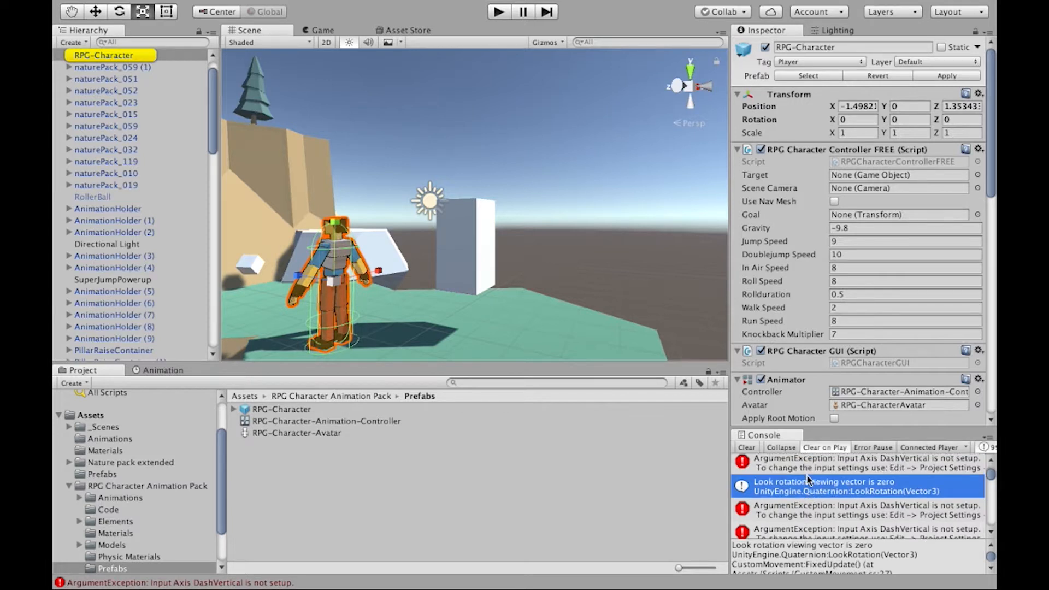
click(807, 476)
click(798, 495)
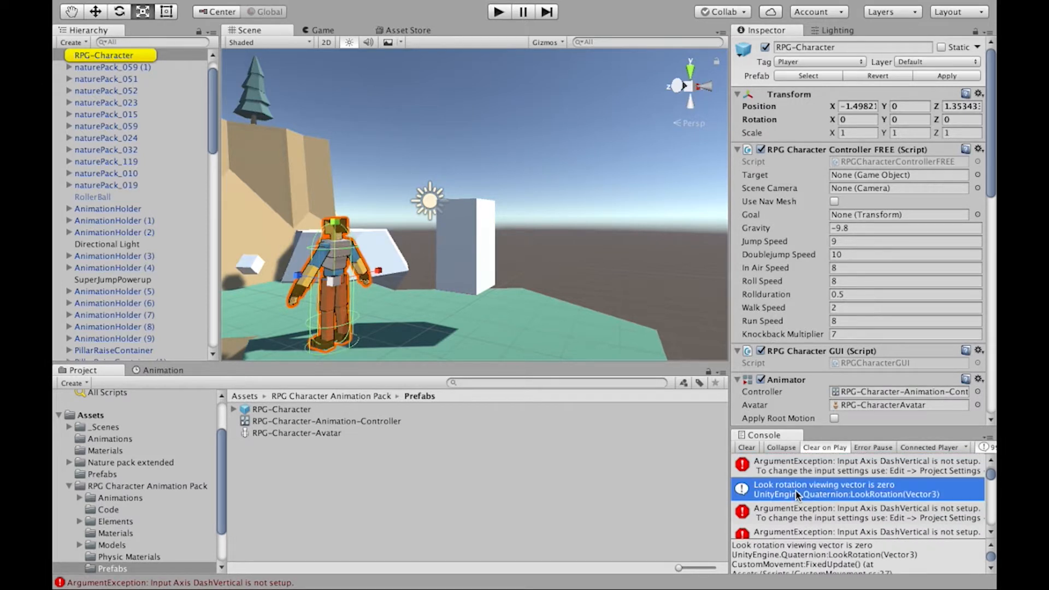
scroll(797, 495, up, 1)
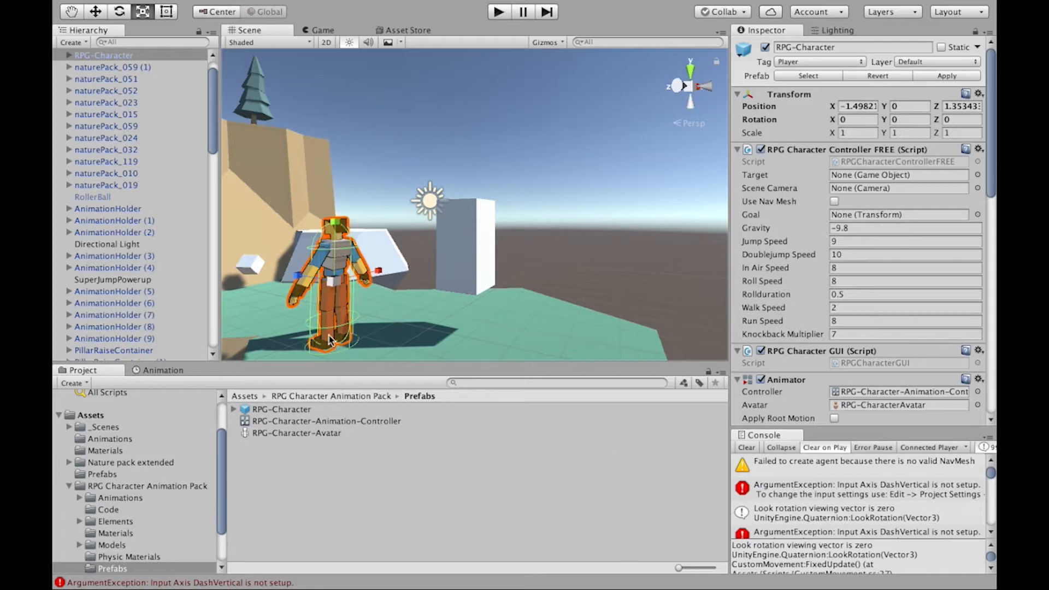
- Deactivate the Player block object in the scene
scroll(169, 280, down, 15)
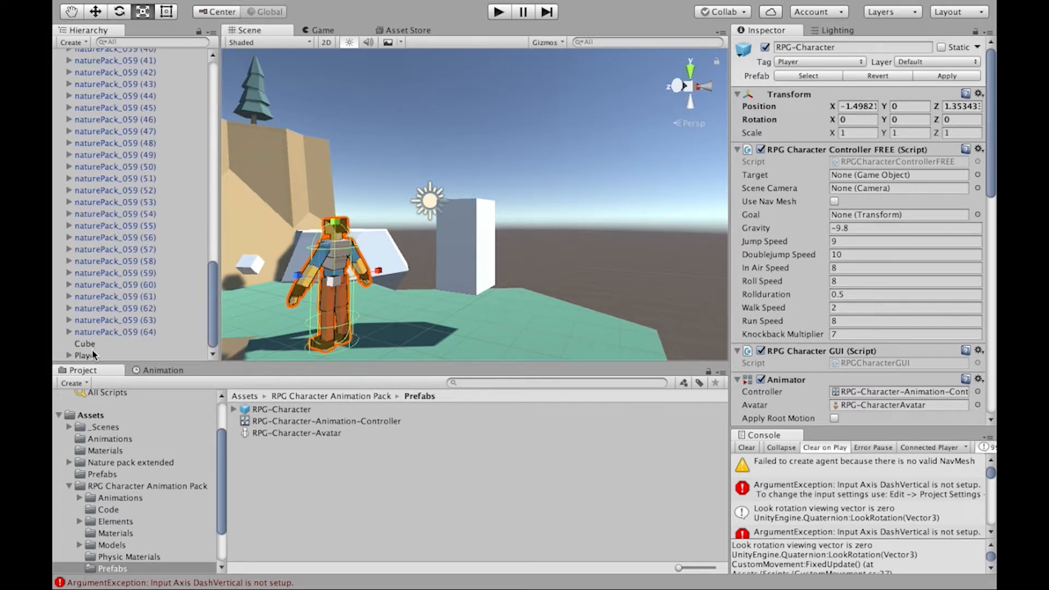
click(88, 356)
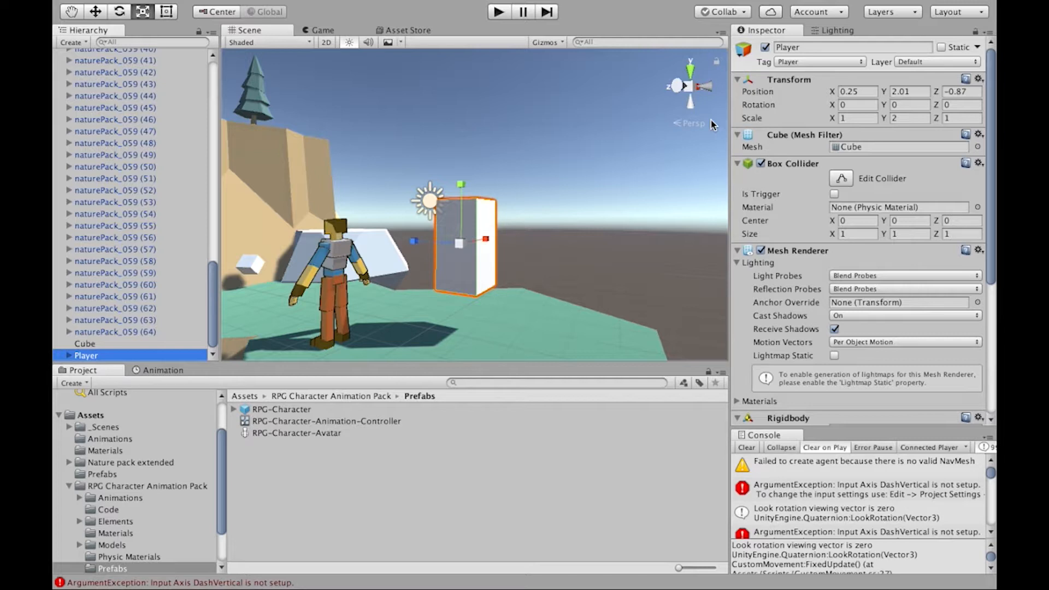
scroll(799, 251, down, 2)
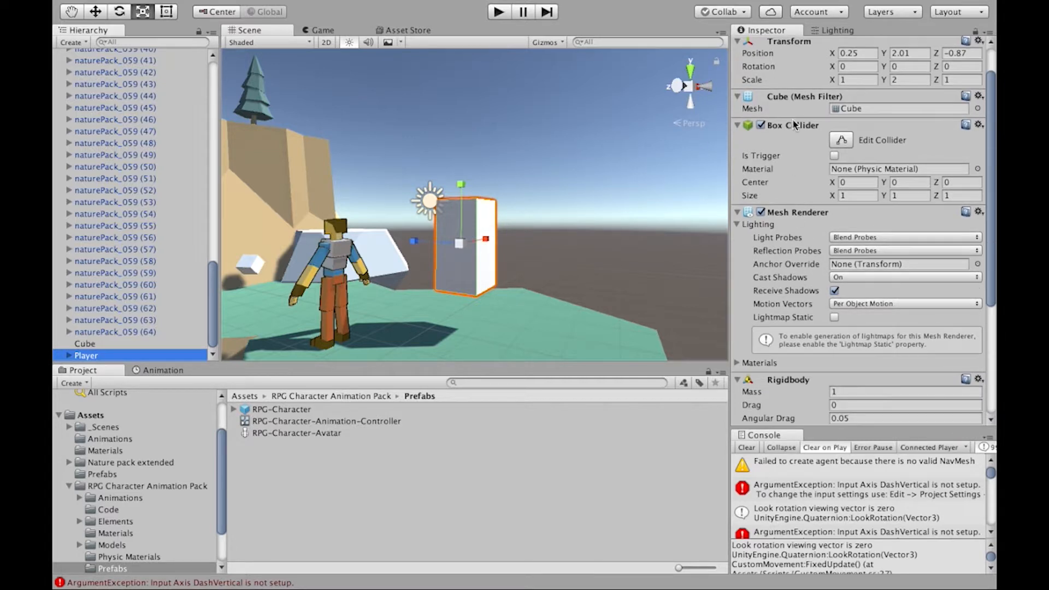
scroll(794, 120, up, 2)
click(764, 47)
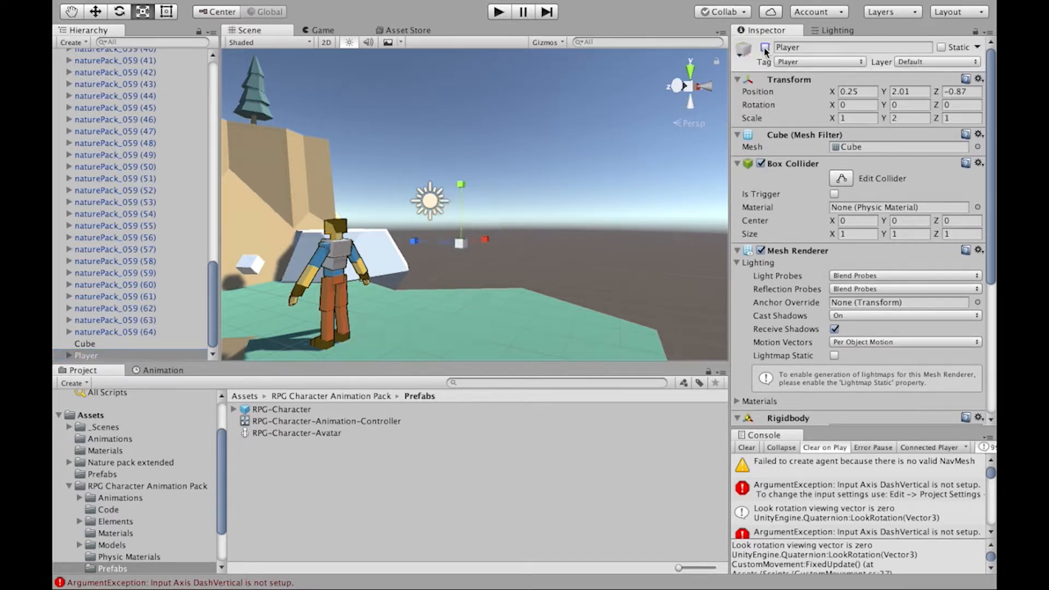
- Move RPG-Character across the green ground to about X -0.51, Z -1.23, near the deactivated block's spot
scroll(144, 209, up, 20)
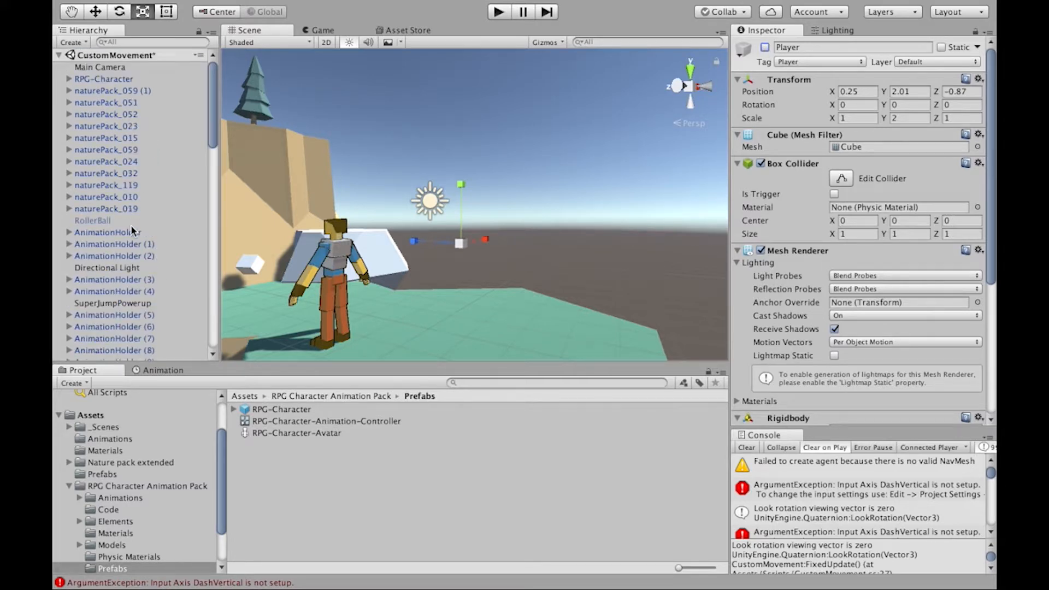
click(348, 255)
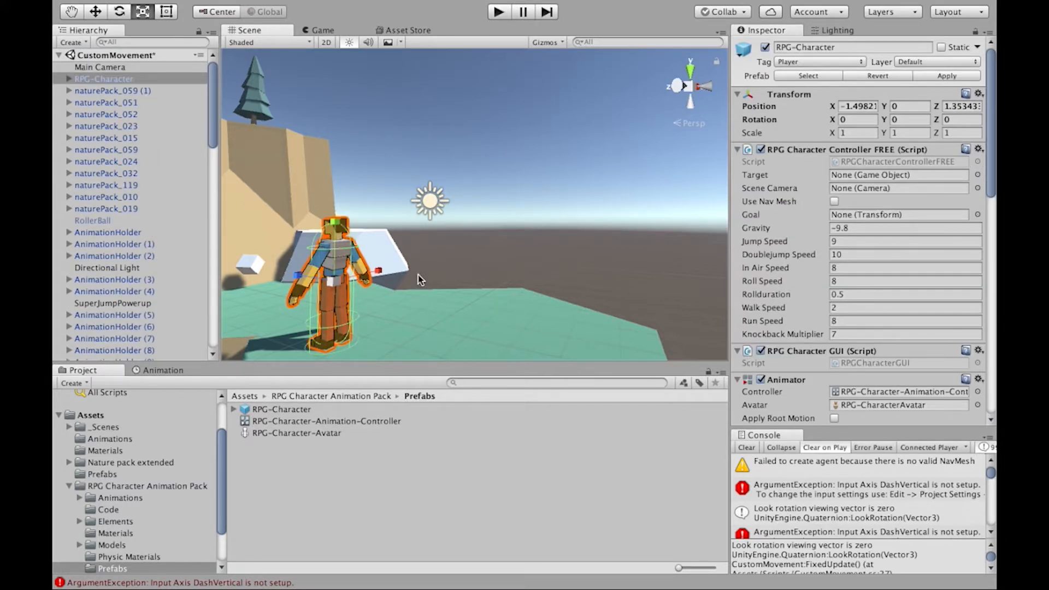
alt+drag(419, 280, 314, 373)
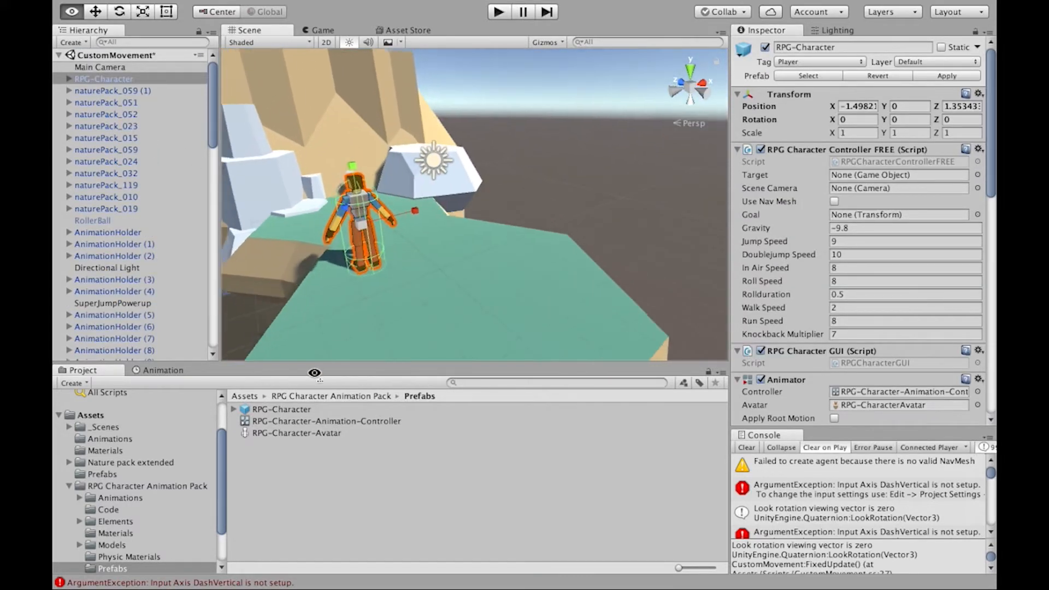
drag(351, 233, 445, 266)
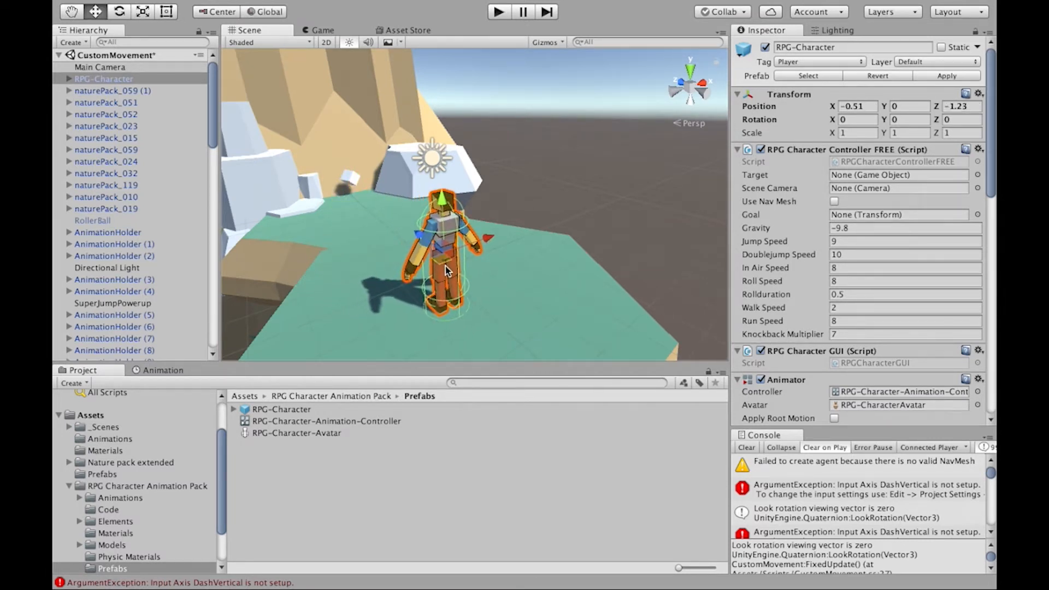
click(612, 204)
right_drag(562, 248, 513, 237)
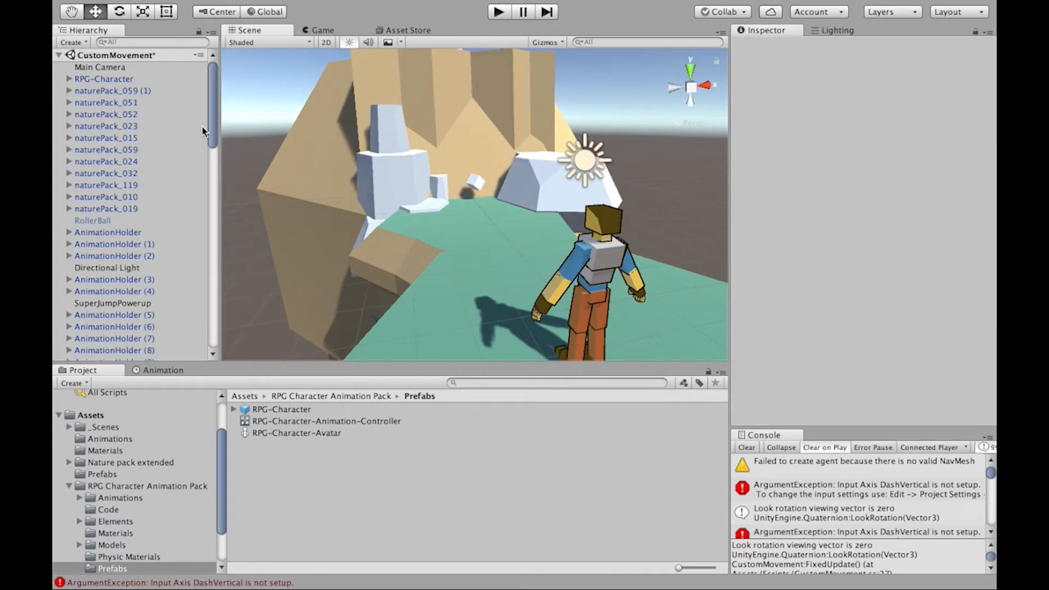
- Remove the RPG Character Controller FREE and RPG Character GUI scripts from RPG-Character
click(191, 81)
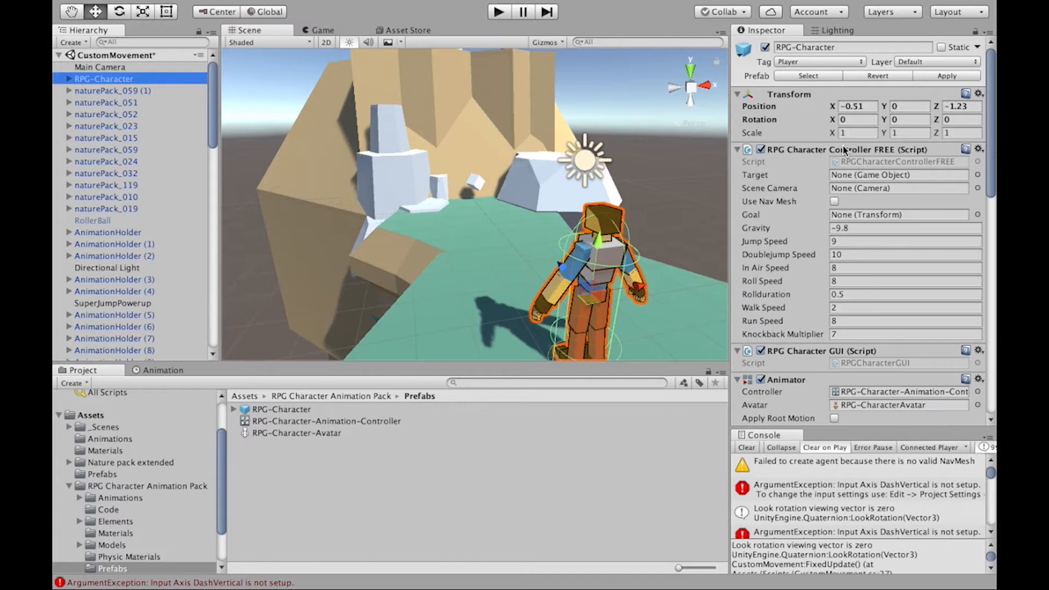
click(978, 150)
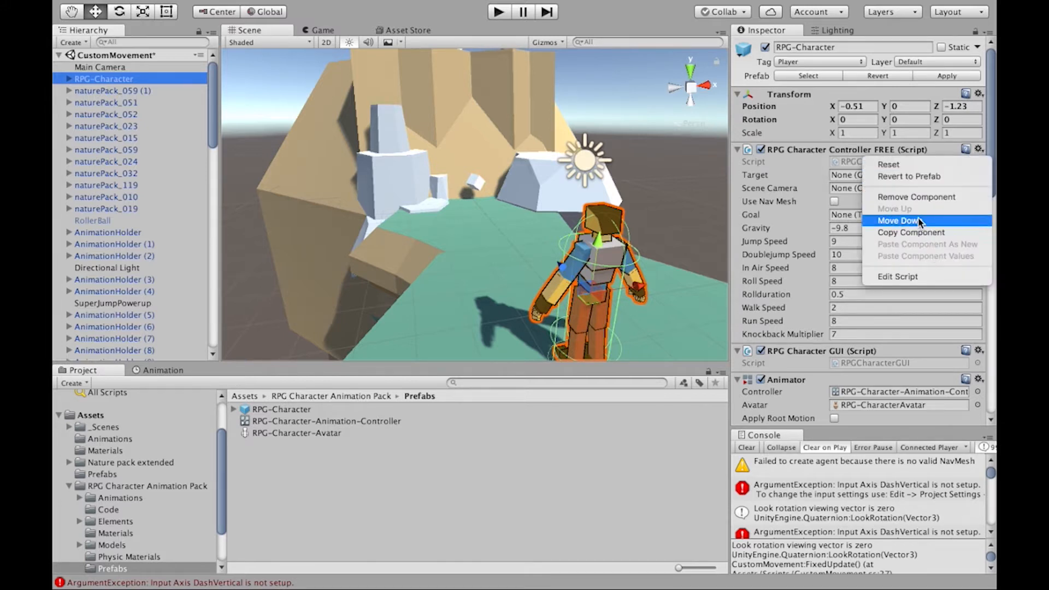
click(917, 196)
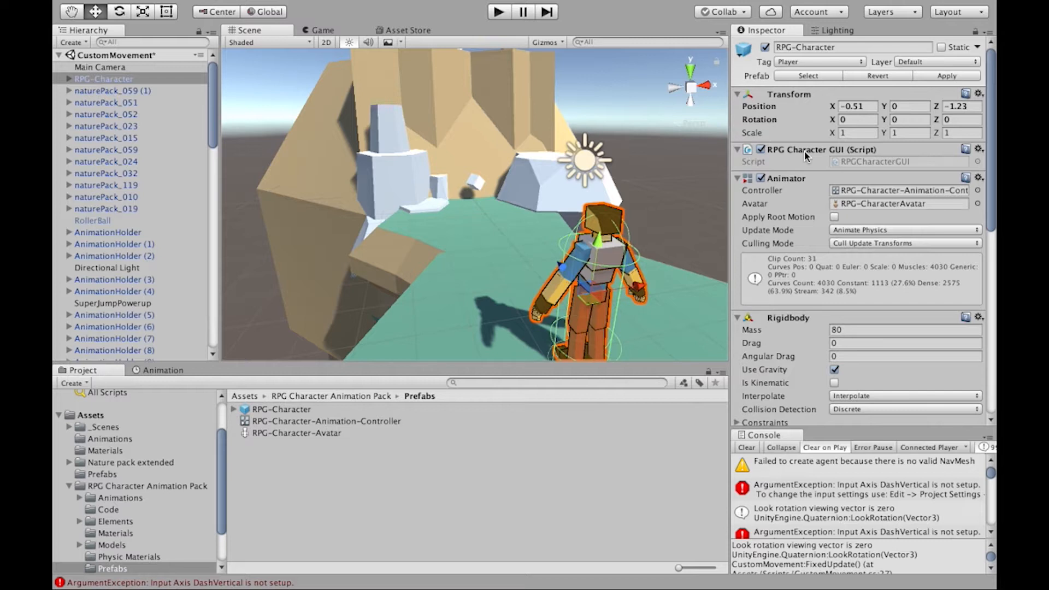
click(980, 151)
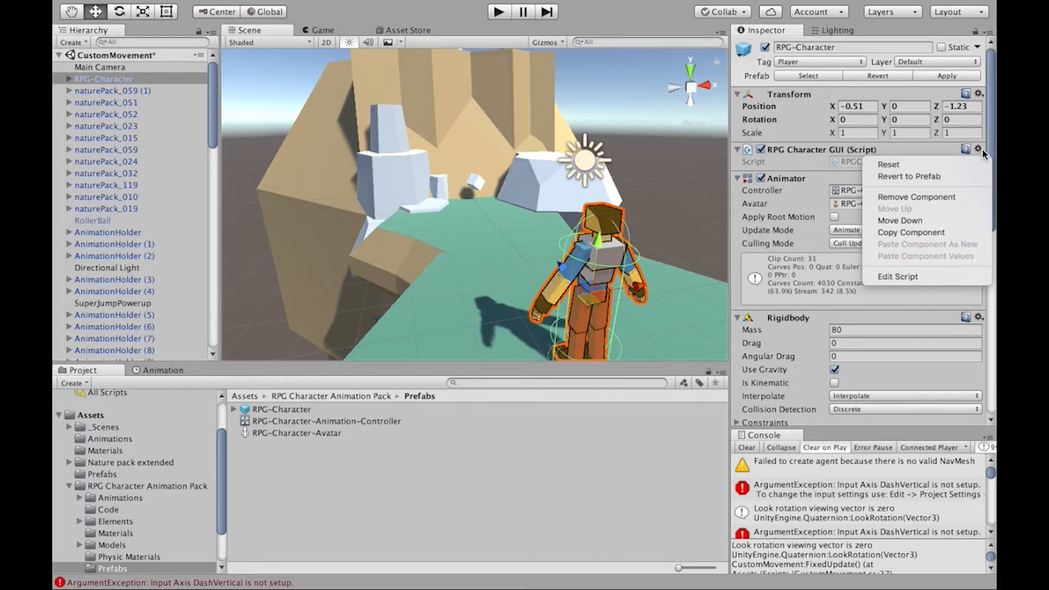
click(934, 200)
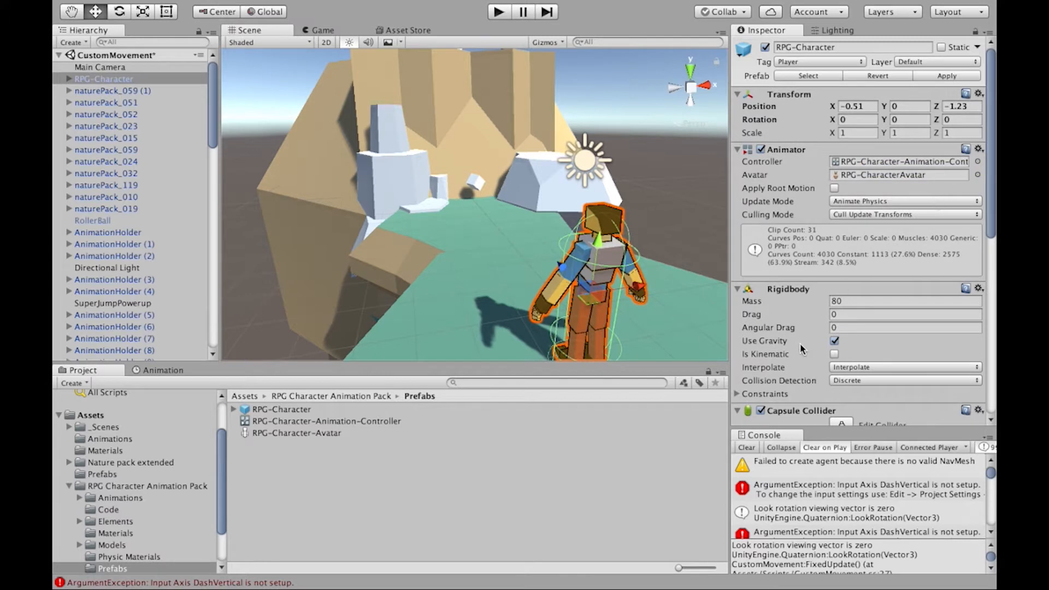
- Remove the Nav Mesh Agent component from RPG-Character
scroll(801, 349, down, 10)
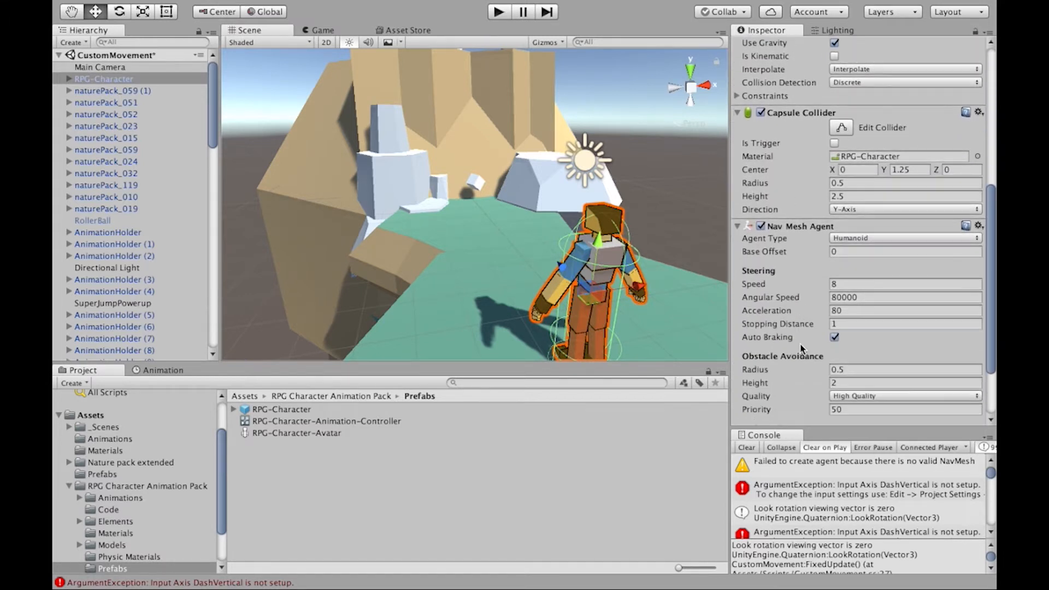
scroll(801, 349, up, 5)
scroll(802, 348, down, 6)
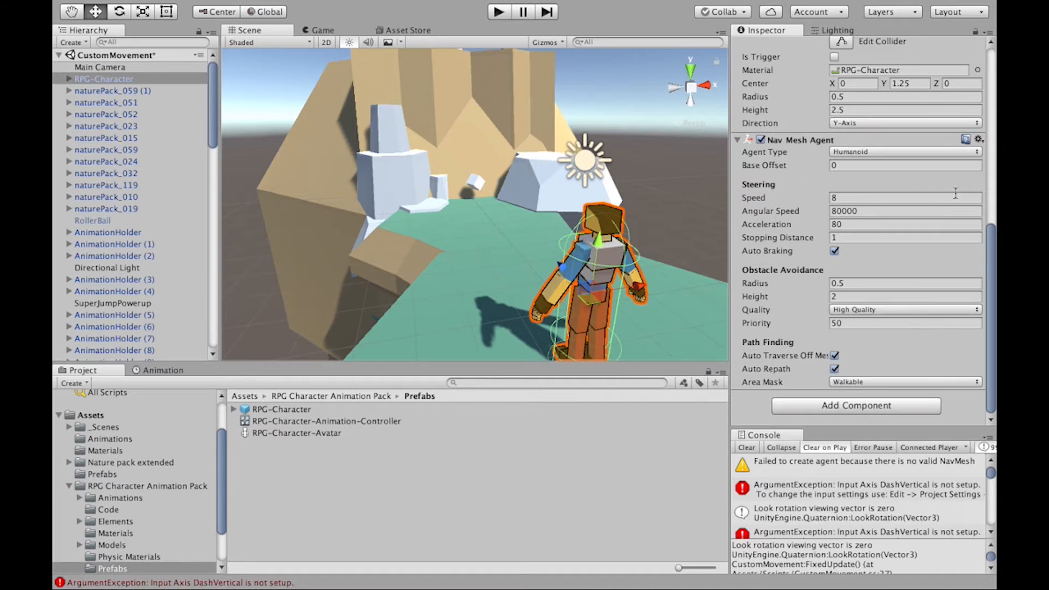
click(978, 139)
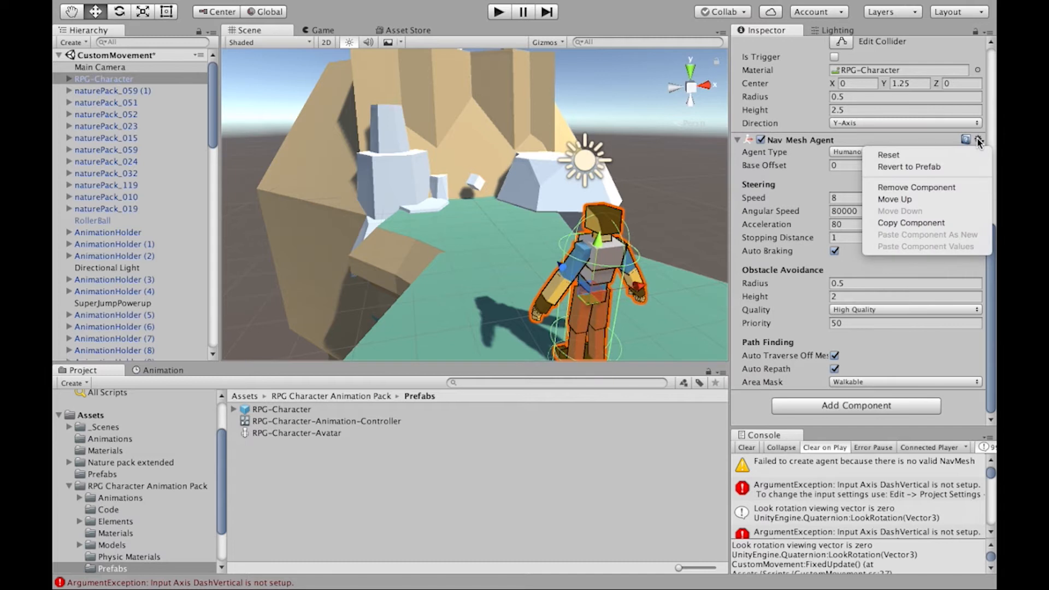
click(930, 189)
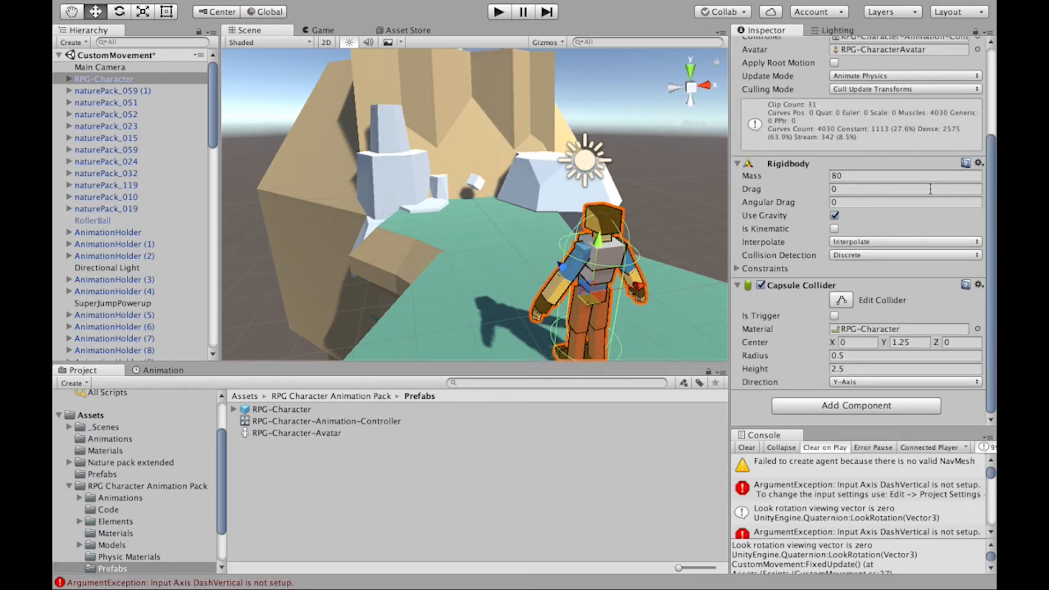
- Add the Custom Movement script to RPG-Character after checking its remaining components
scroll(787, 158, up, 5)
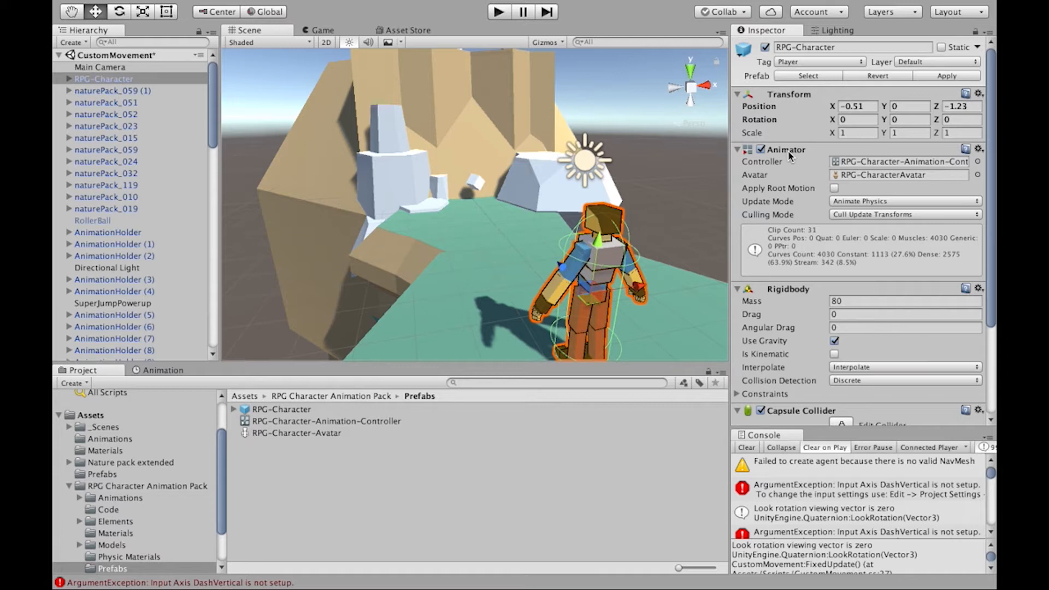
scroll(803, 273, down, 5)
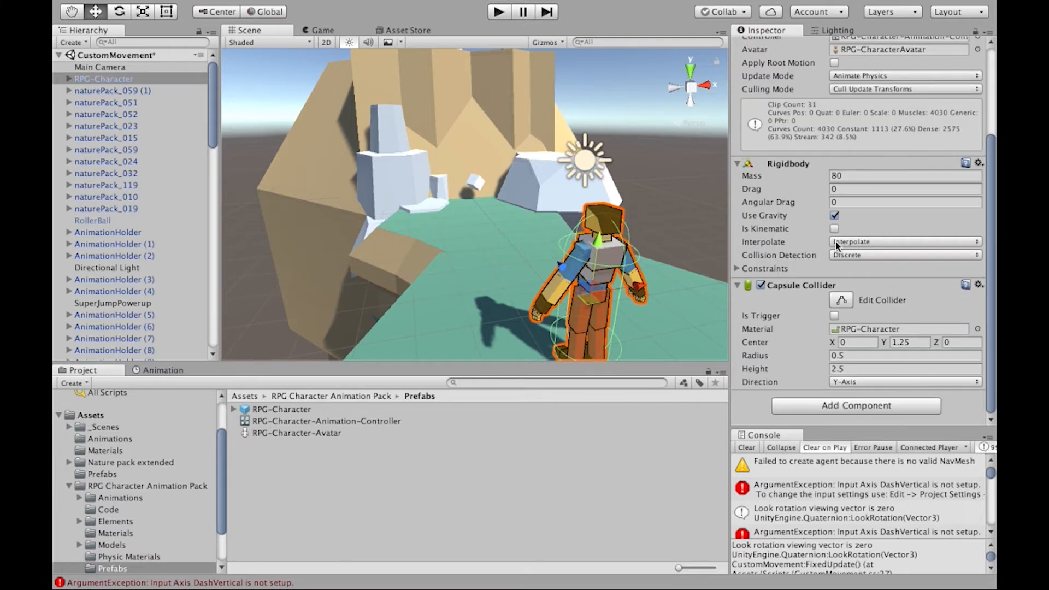
click(819, 405)
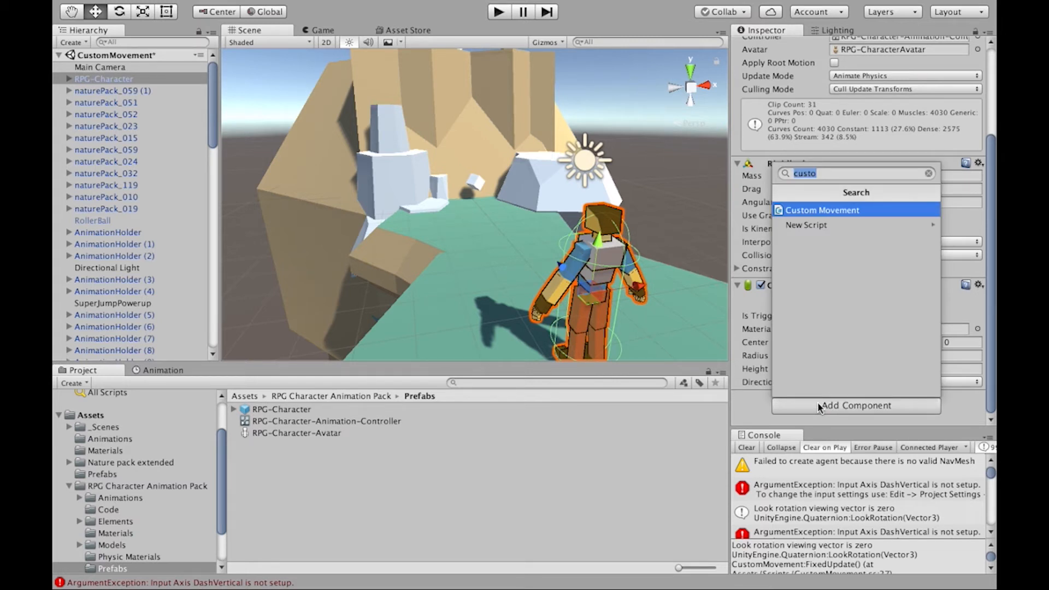
key(Return)
scroll(818, 407, down, 2)
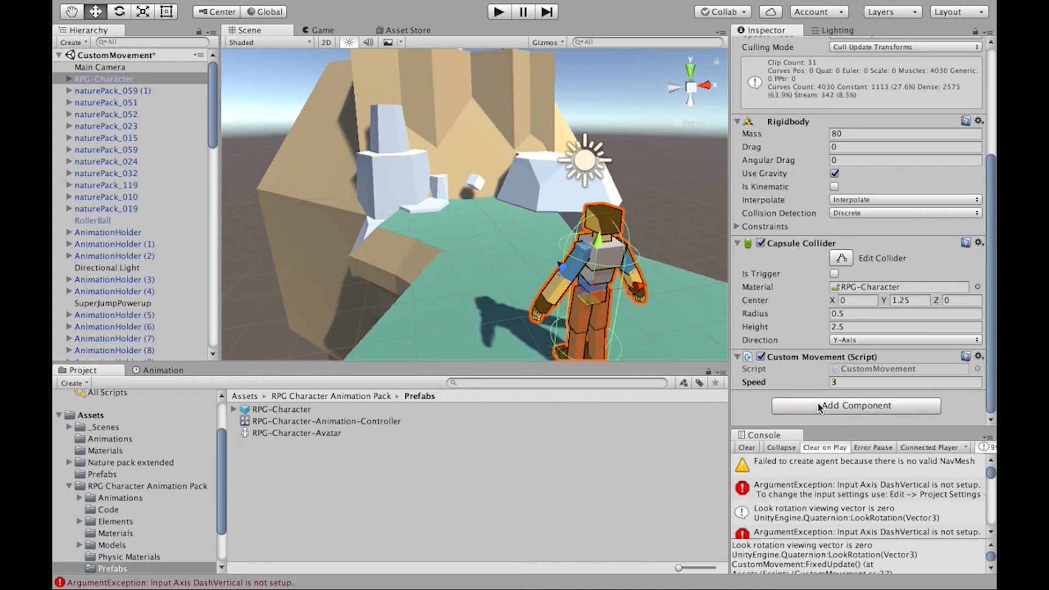
- Play-test the scene by walking RPG-Character around the green platform in all directions, checking how it moves and turns
key(ctrl+p)
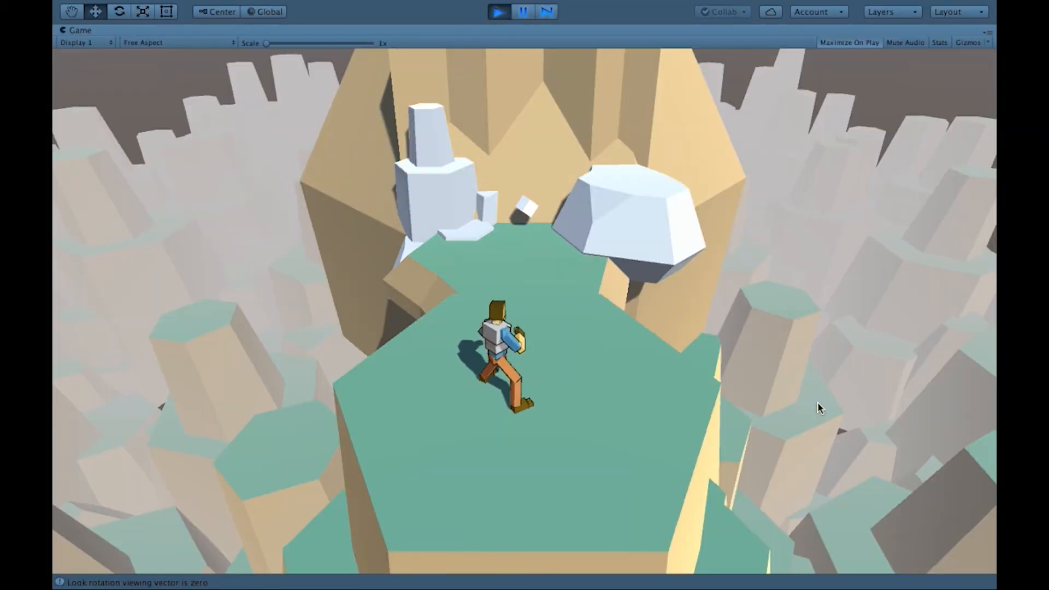
key(w)
key(s)
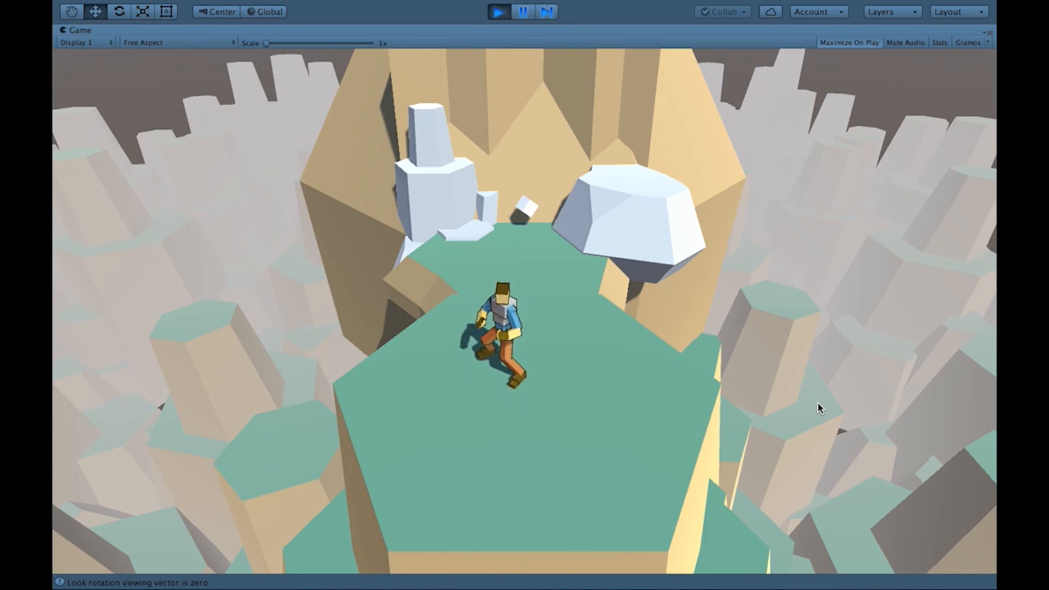
key(d)
key(s)
key(a)
key(w)
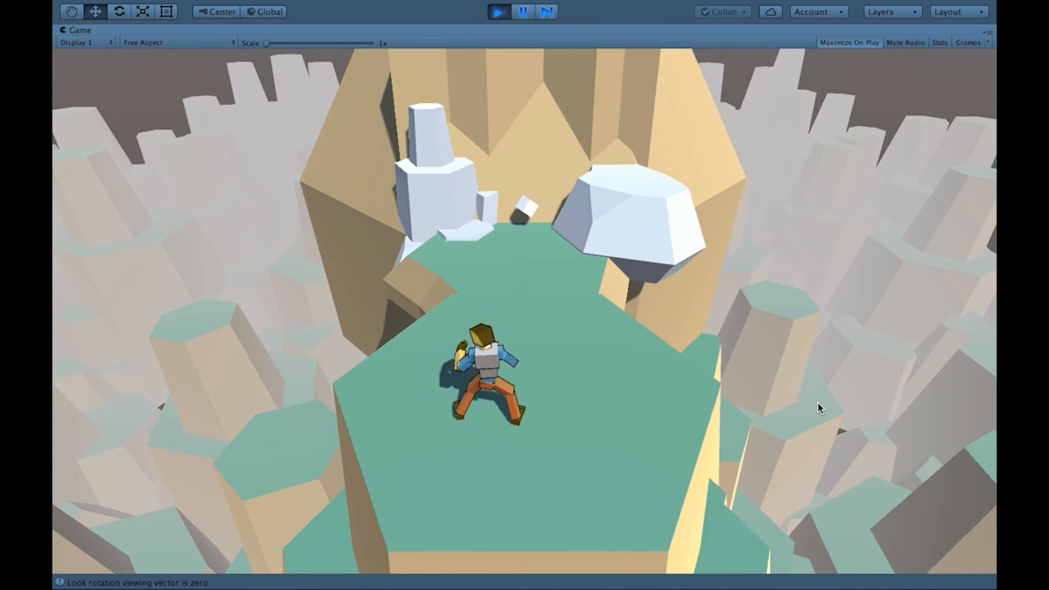
key(d)
key(s)
key(a)
key(a)
key(d)
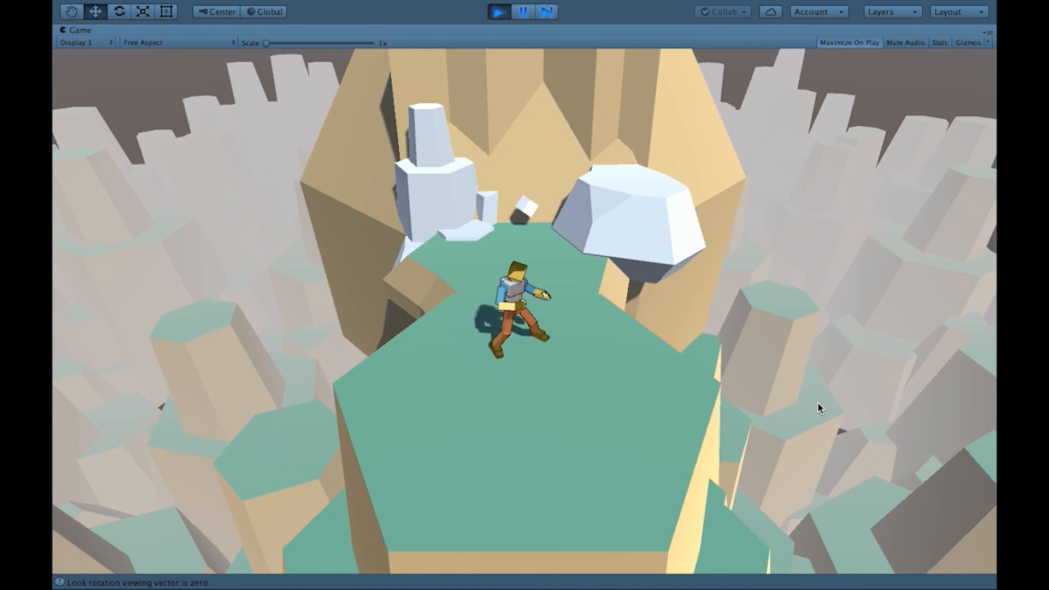
key(s)
key(a)
key(d)
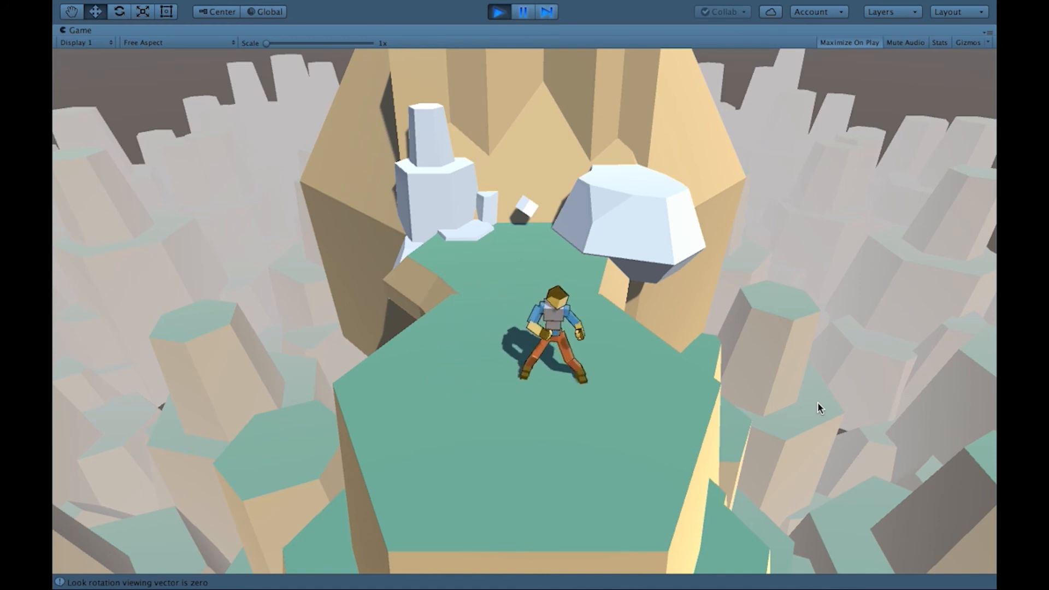
key(s)
key(w)
key(d)
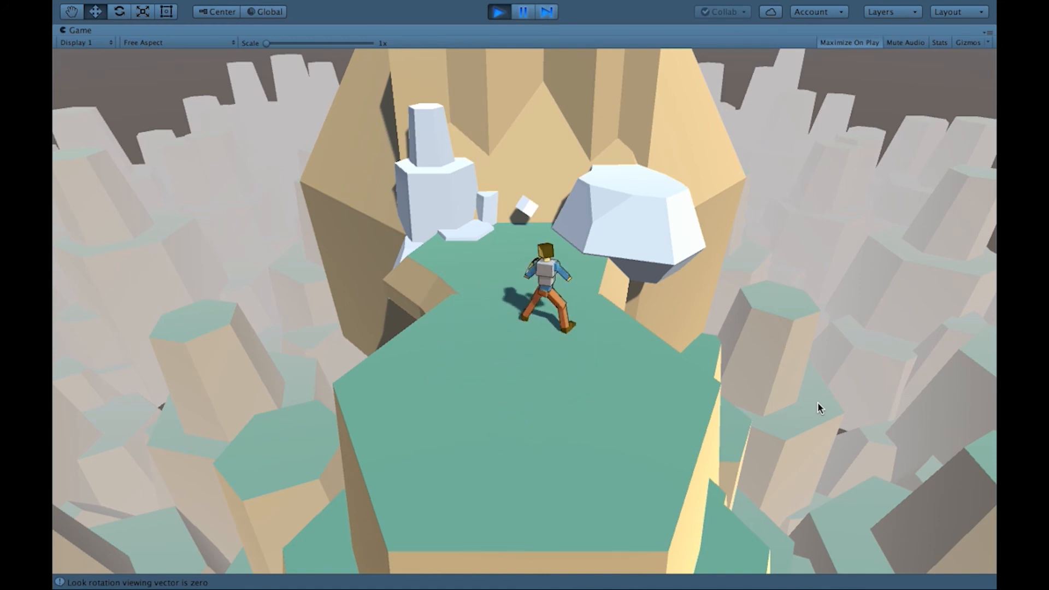
key(a)
key(s)
key(d)
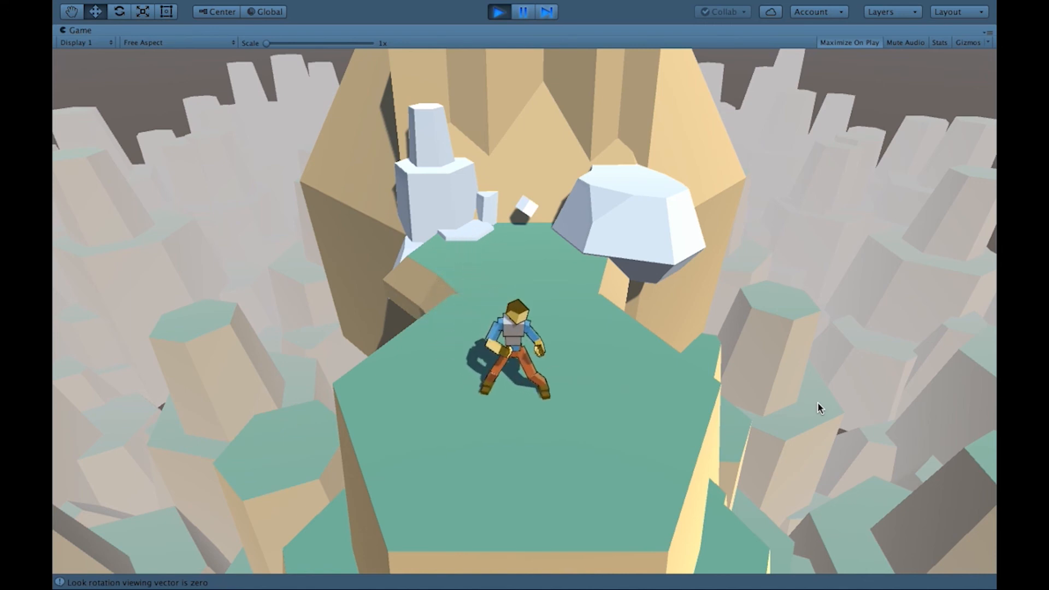
key(a)
key(w)
key(d)
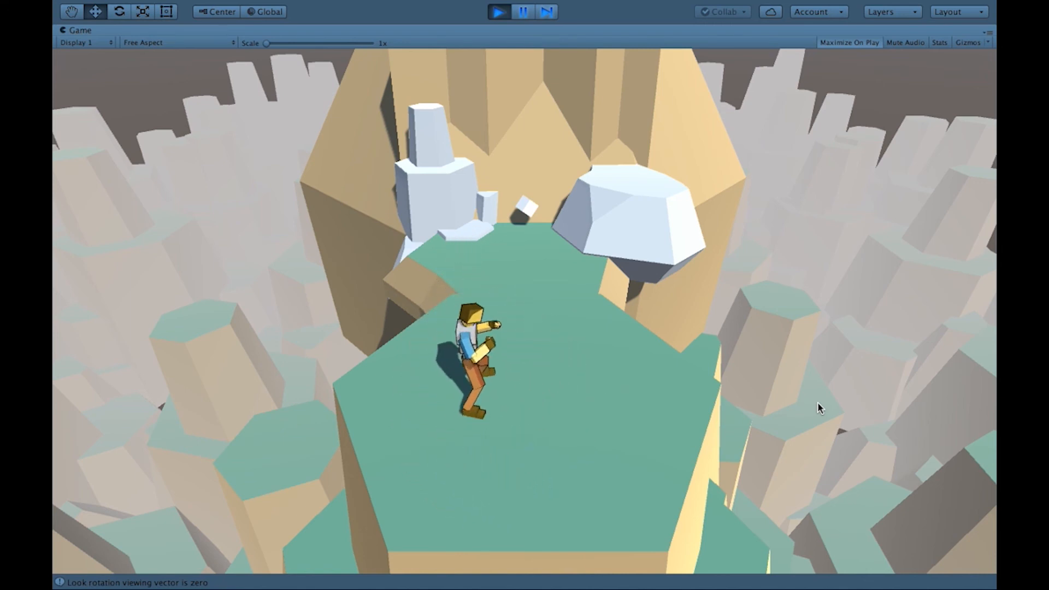
- Walk RPG-Character to the platform's far end near the white rocks, try a jump, and end the play test
key(w)
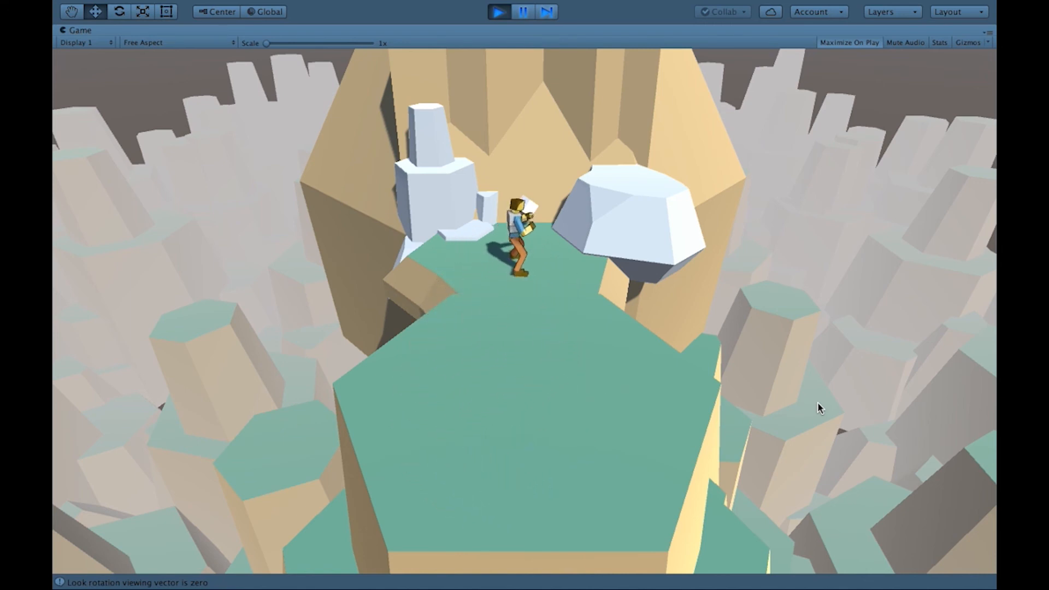
key(space)
key(a)
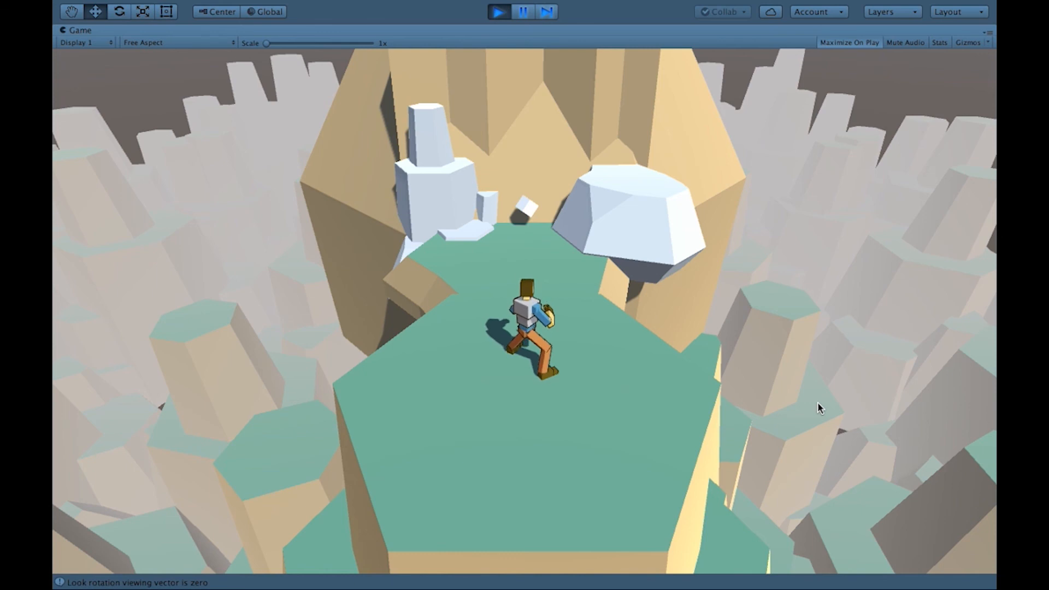
key(ctrl+p)
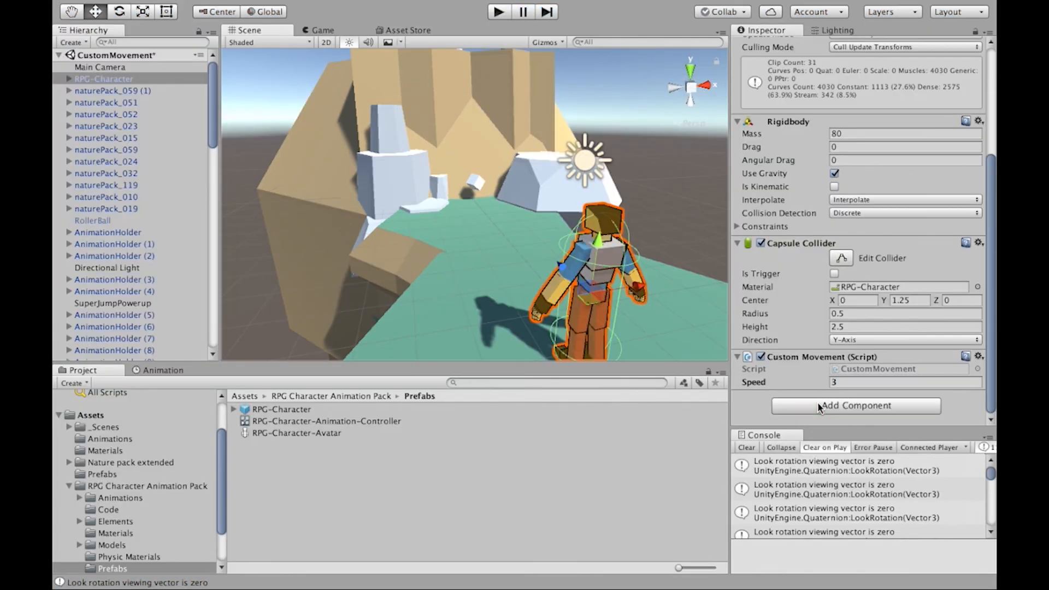